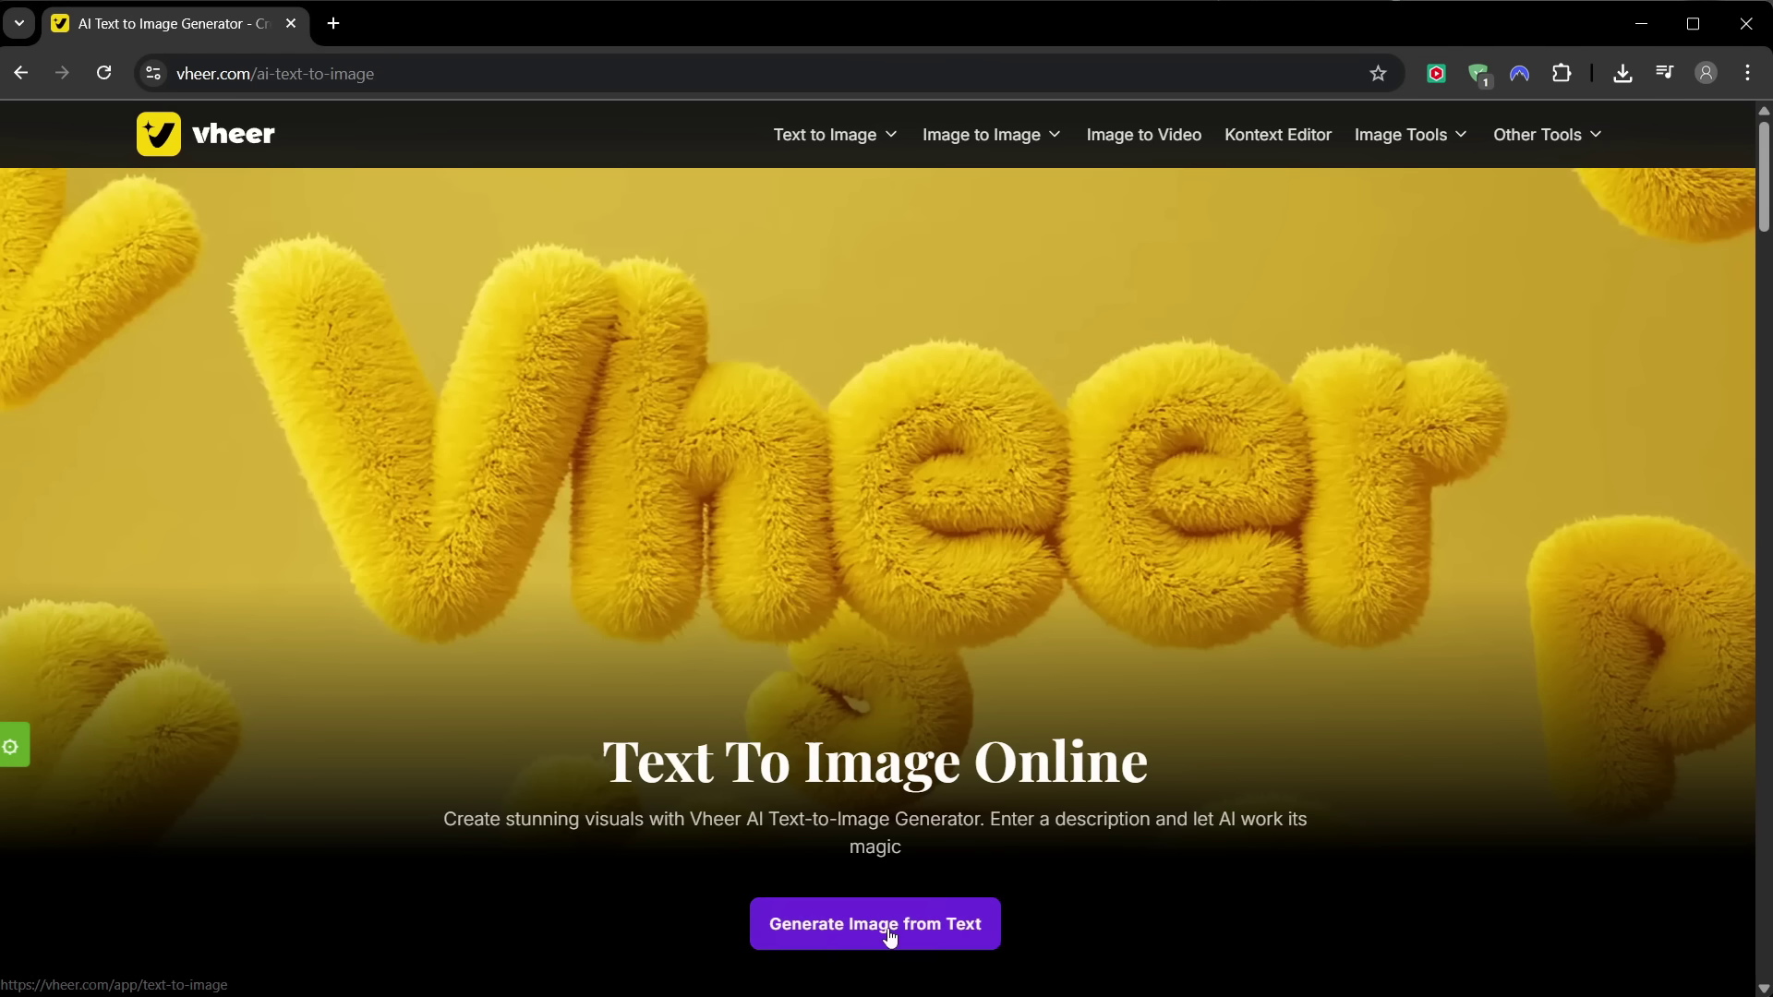
Open the text-to-image generator and enter a prompt for a hyper-detailed cinematic photo of a crowned old owl on ancient books in a moonlit mystical library
{"action": "left_click", "coordinate": [889, 935]}
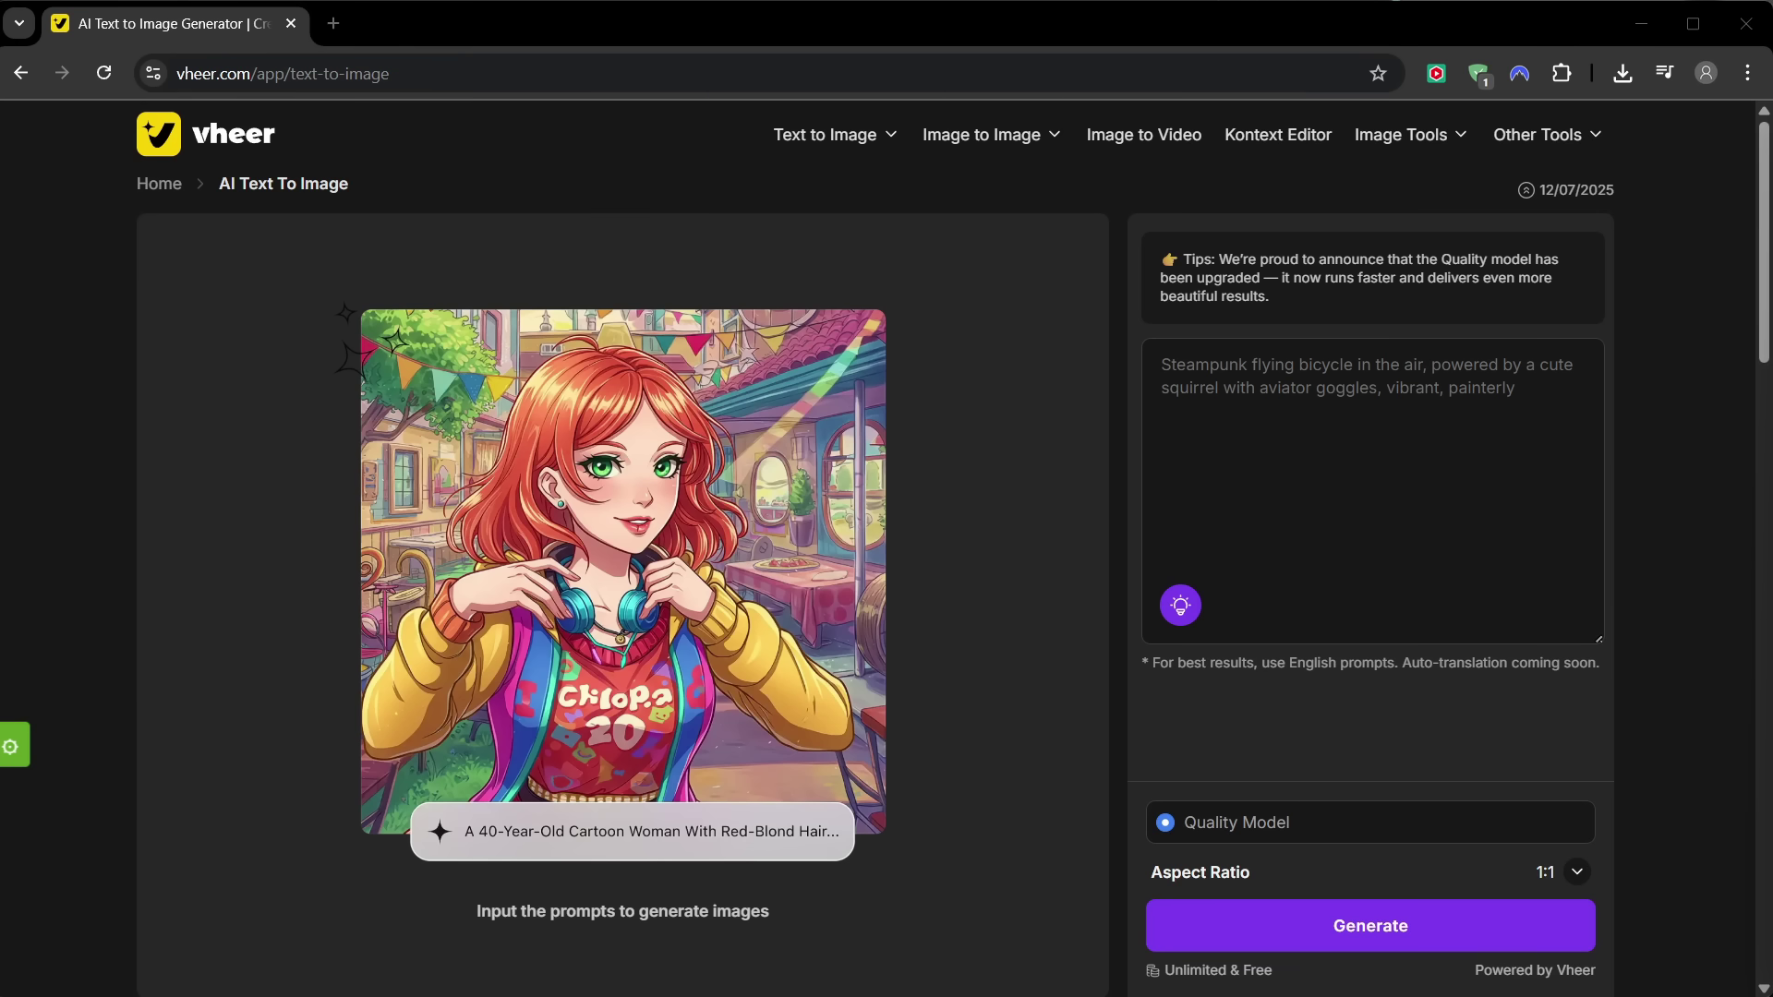
{"action": "left_click", "coordinate": [1428, 416]}
{"action": "type", "text": "A hyper-detailed cinematic photo of a wise old owl wearing a tiny, ornate golden crown, sitting on a pile of ancient books in a mystical library, soft moonlight filtering through a window."}
{"action": "scroll", "coordinate": [1375, 815], "scroll_direction": "down", "scroll_amount": 1}
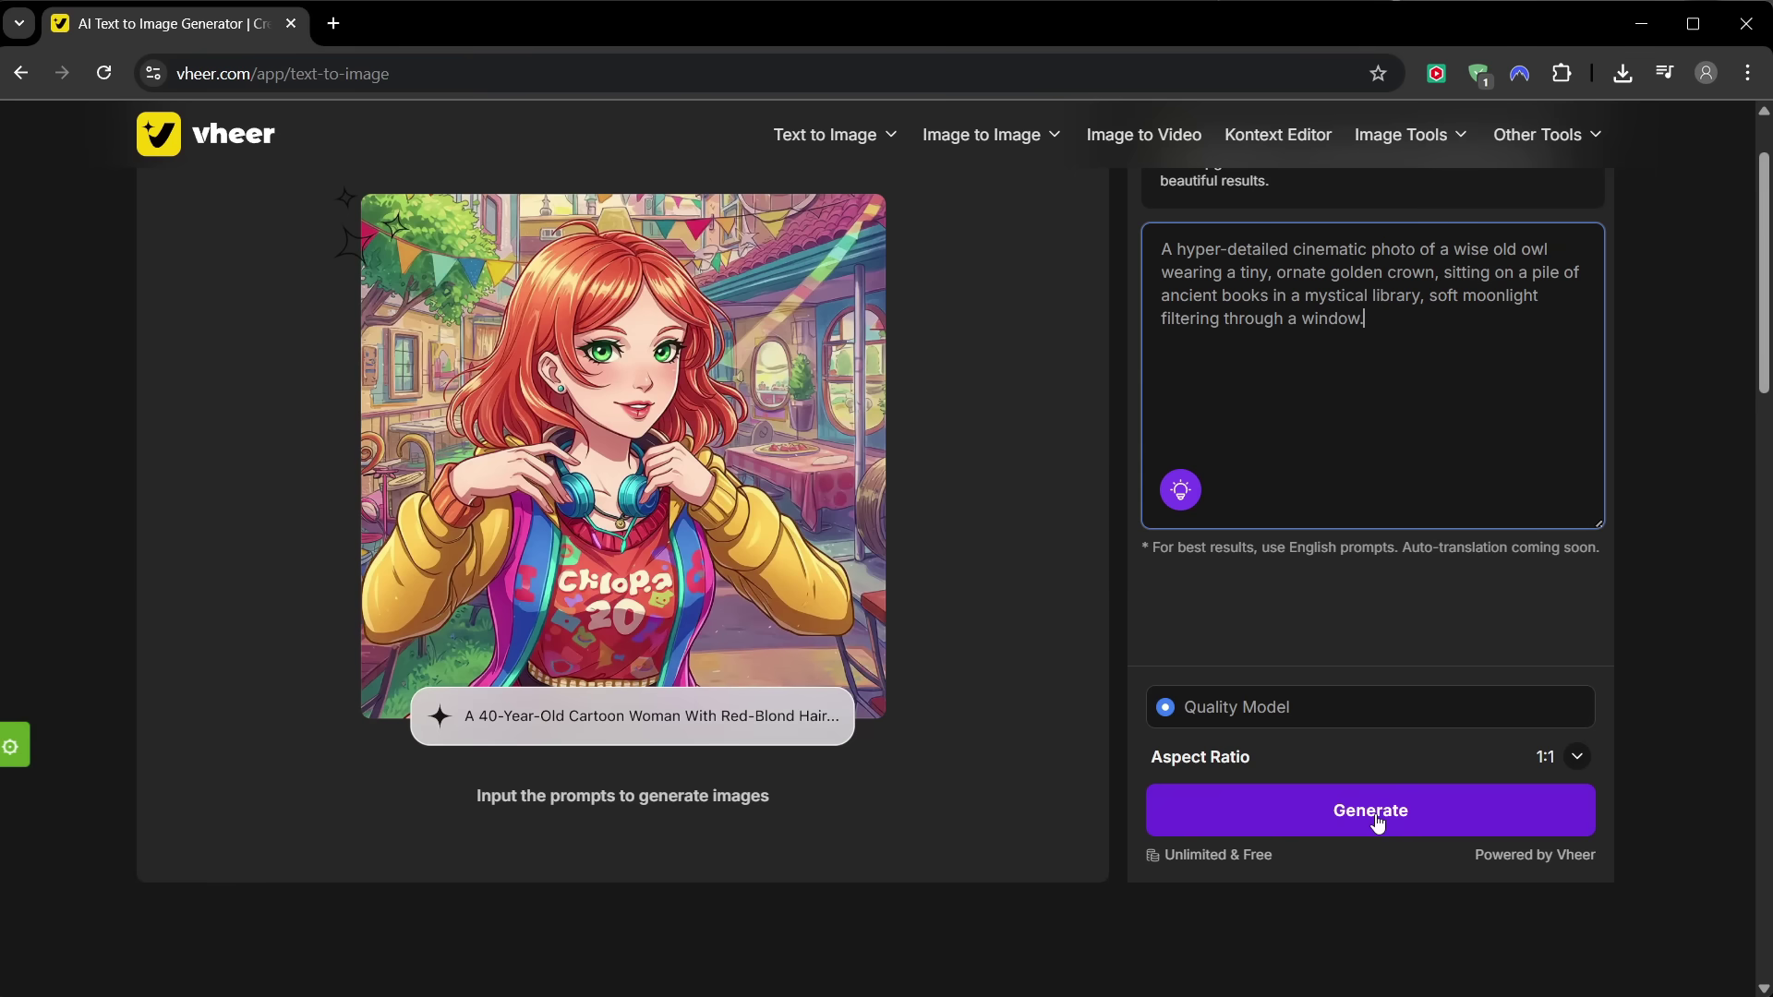
Set the aspect ratio of the owl image to 16:9
{"action": "left_click", "coordinate": [1577, 756]}
{"action": "scroll", "coordinate": [1459, 702], "scroll_direction": "down", "scroll_amount": 1}
{"action": "left_click", "coordinate": [1448, 704]}
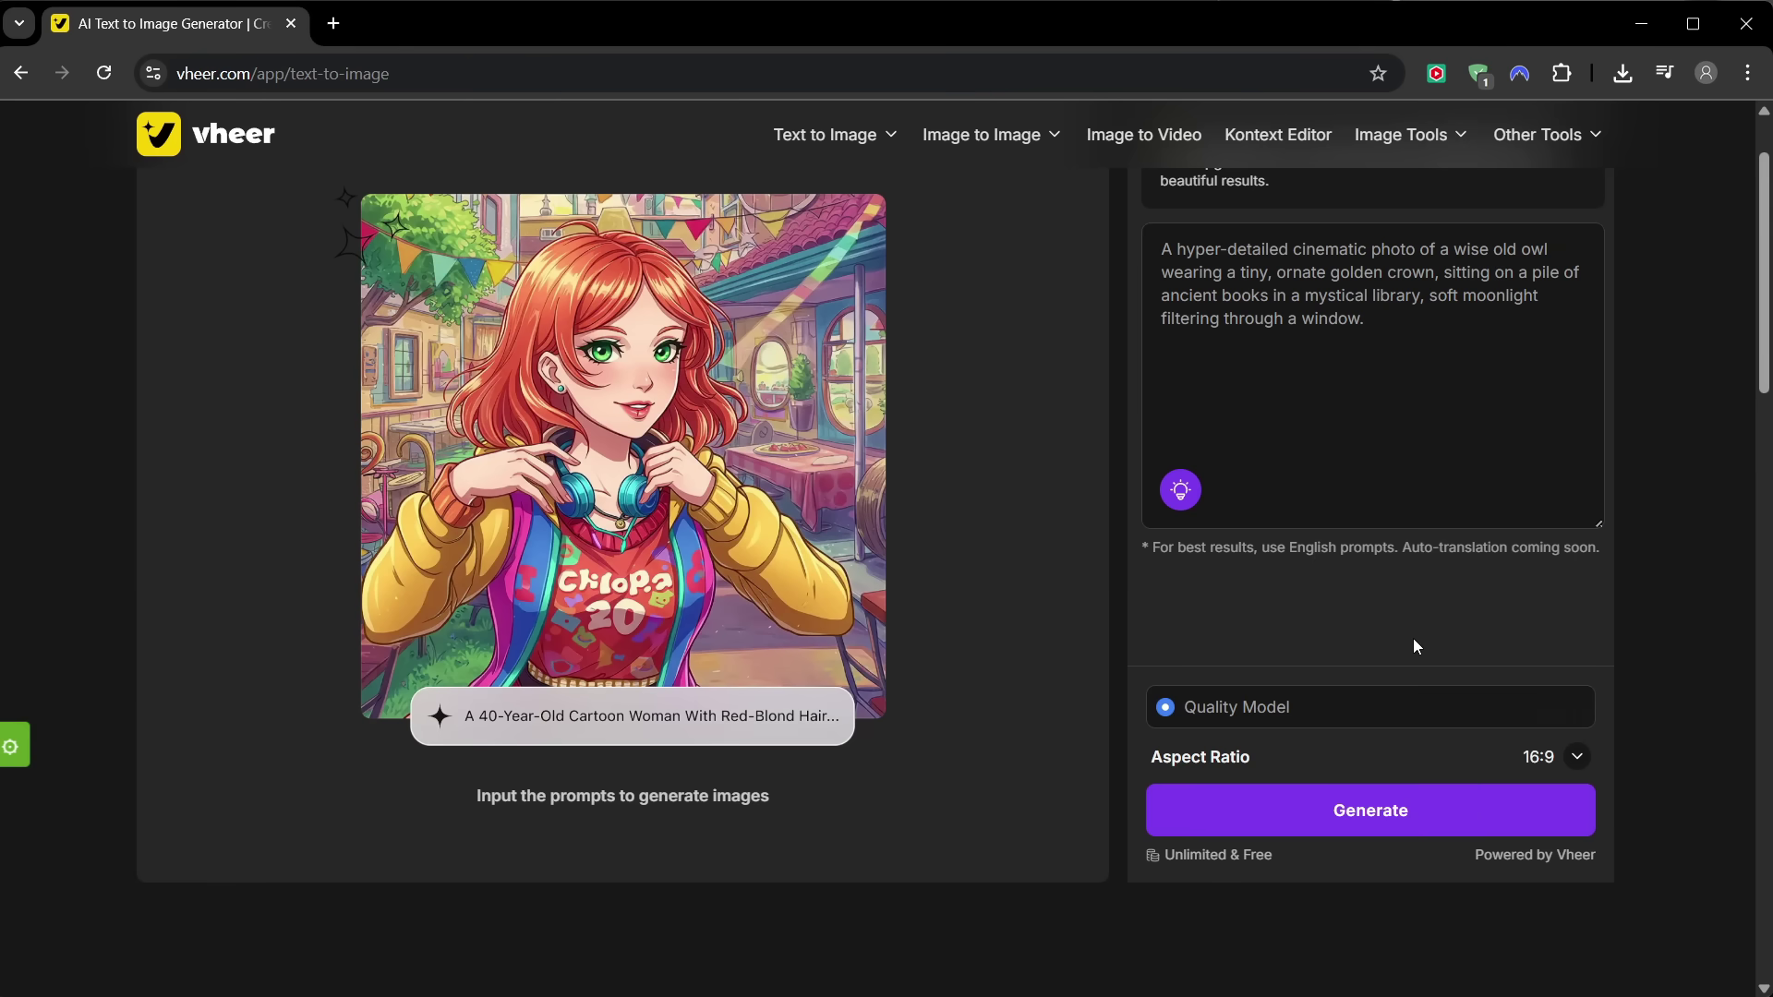
Check the other available aspect ratios without changing the selection and generate the owl image
{"action": "scroll", "coordinate": [1413, 639], "scroll_direction": "up", "scroll_amount": 1}
{"action": "left_click", "coordinate": [1577, 872]}
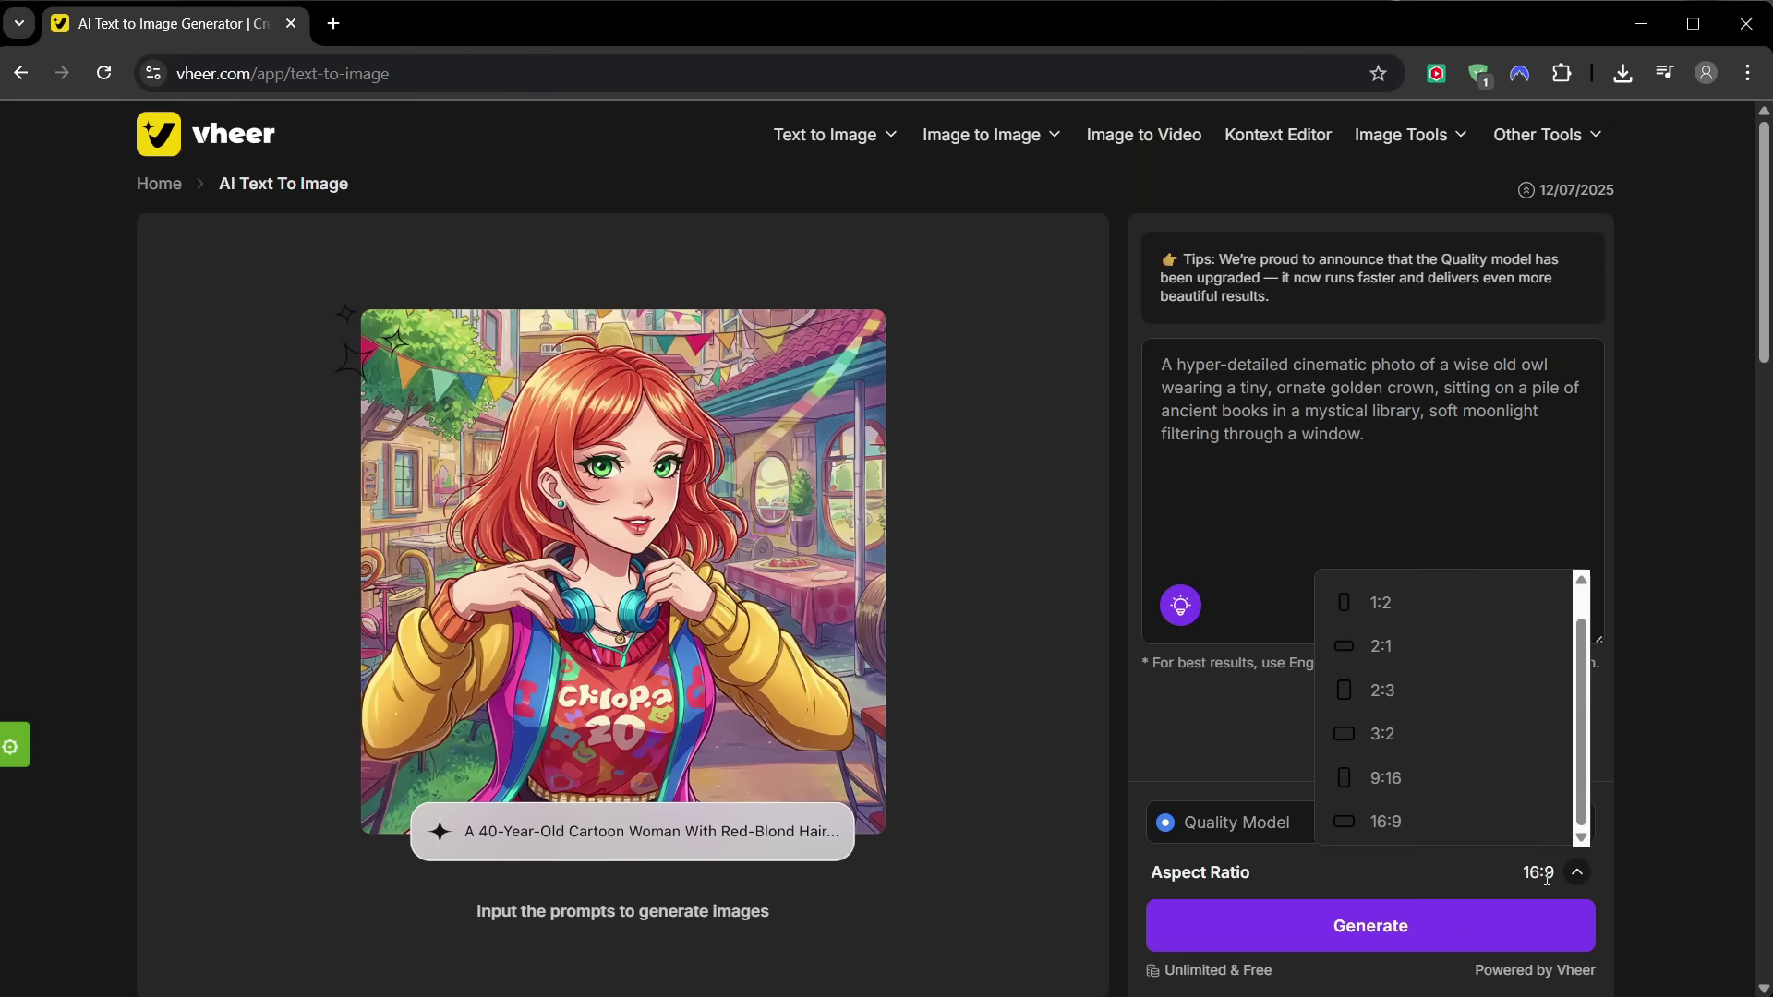
{"action": "scroll", "coordinate": [1520, 761], "scroll_direction": "down", "scroll_amount": 1}
{"action": "left_click", "coordinate": [1520, 760]}
{"action": "left_click", "coordinate": [1577, 872]}
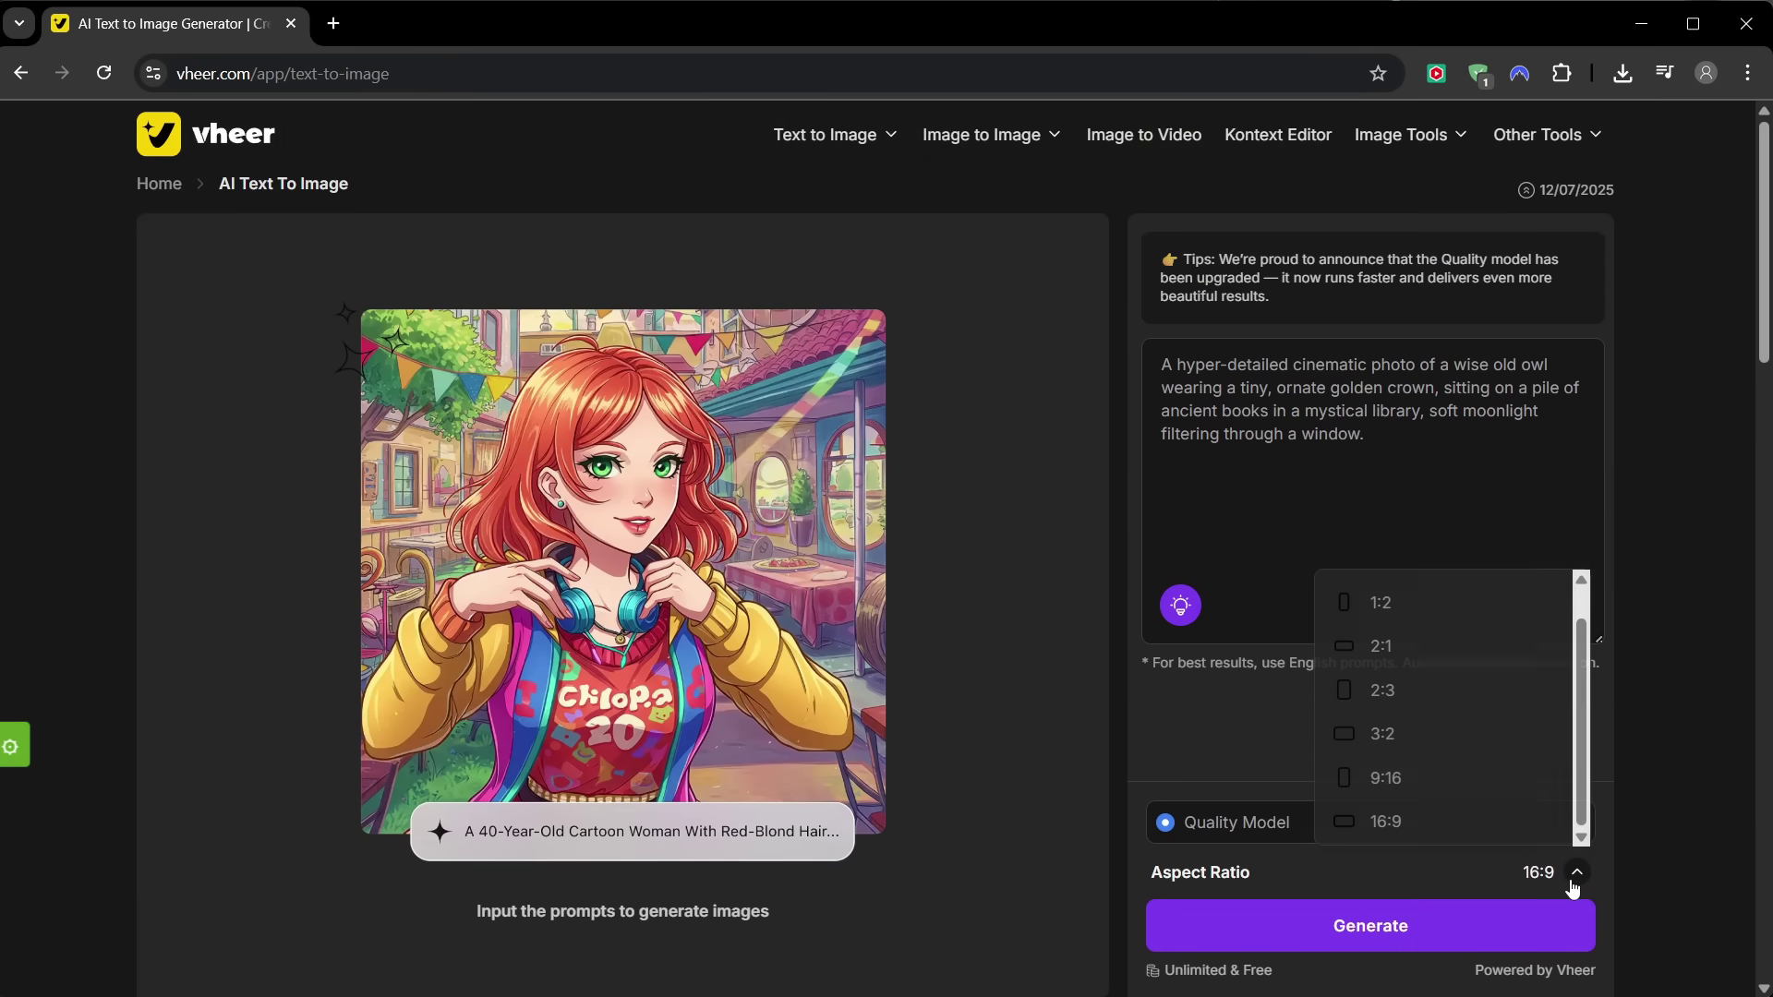
{"action": "scroll", "coordinate": [1577, 663], "scroll_direction": "up", "scroll_amount": 1}
{"action": "scroll", "coordinate": [1576, 652], "scroll_direction": "down", "scroll_amount": 1}
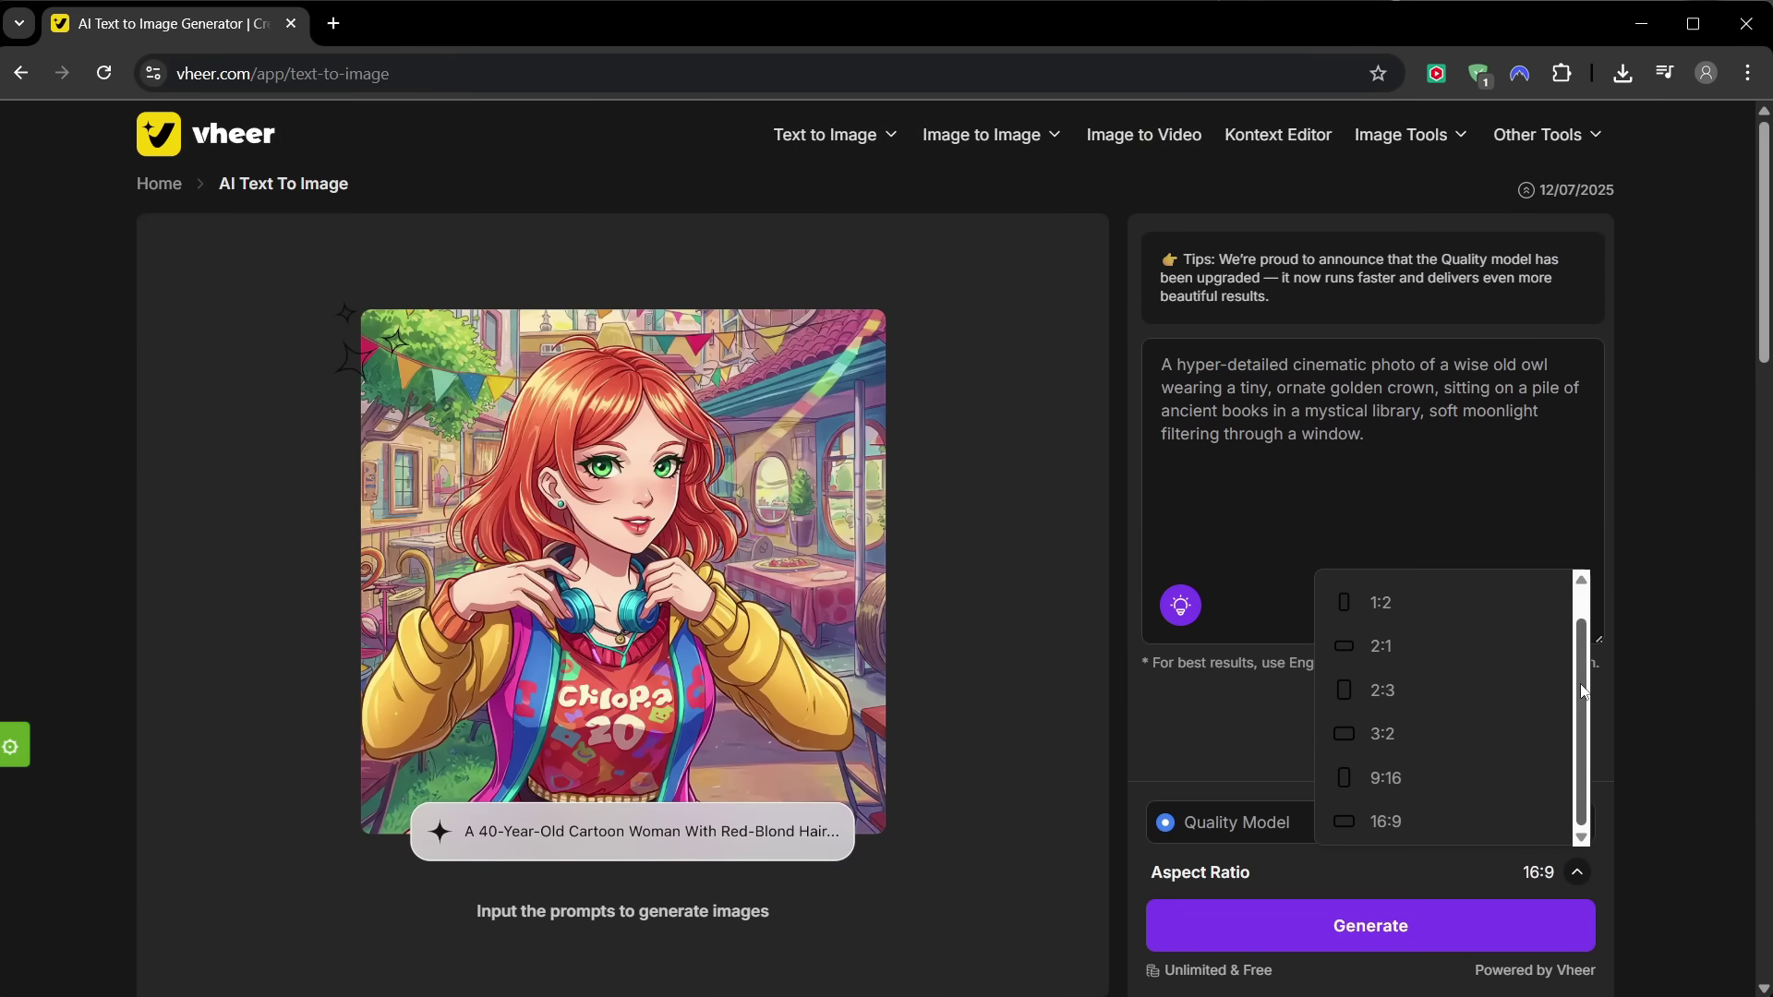
{"action": "left_click", "coordinate": [1638, 692]}
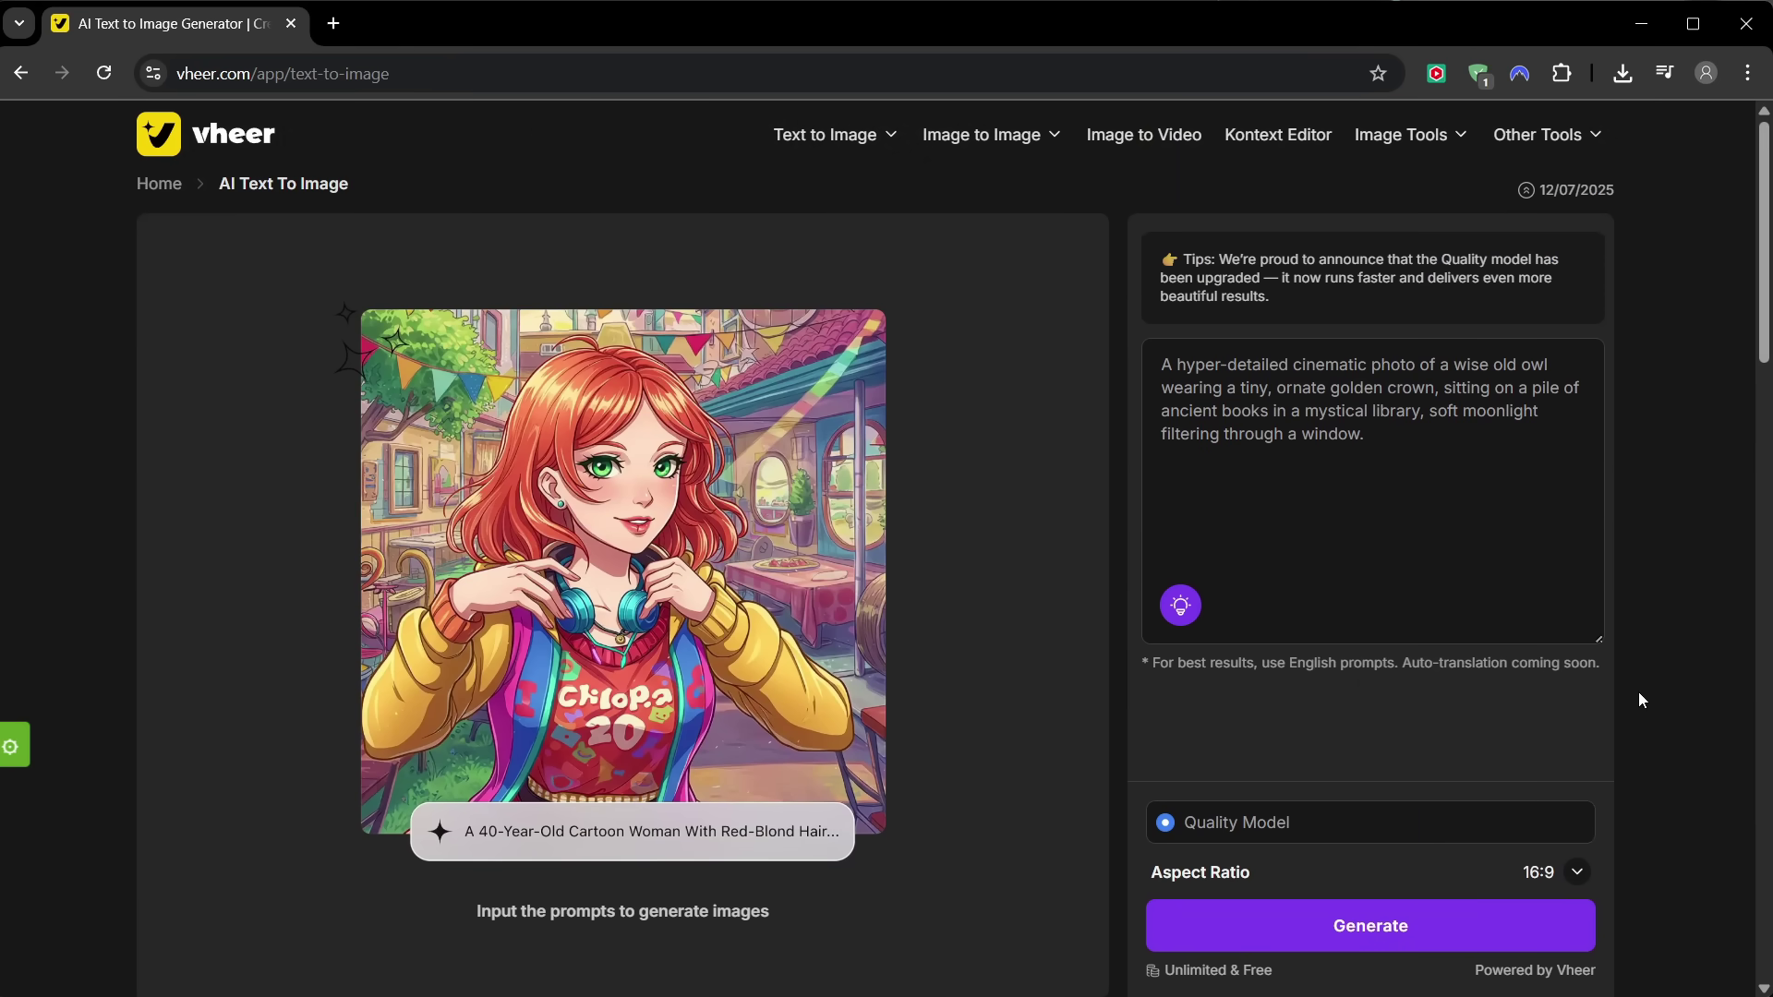
{"action": "left_click", "coordinate": [1379, 927]}
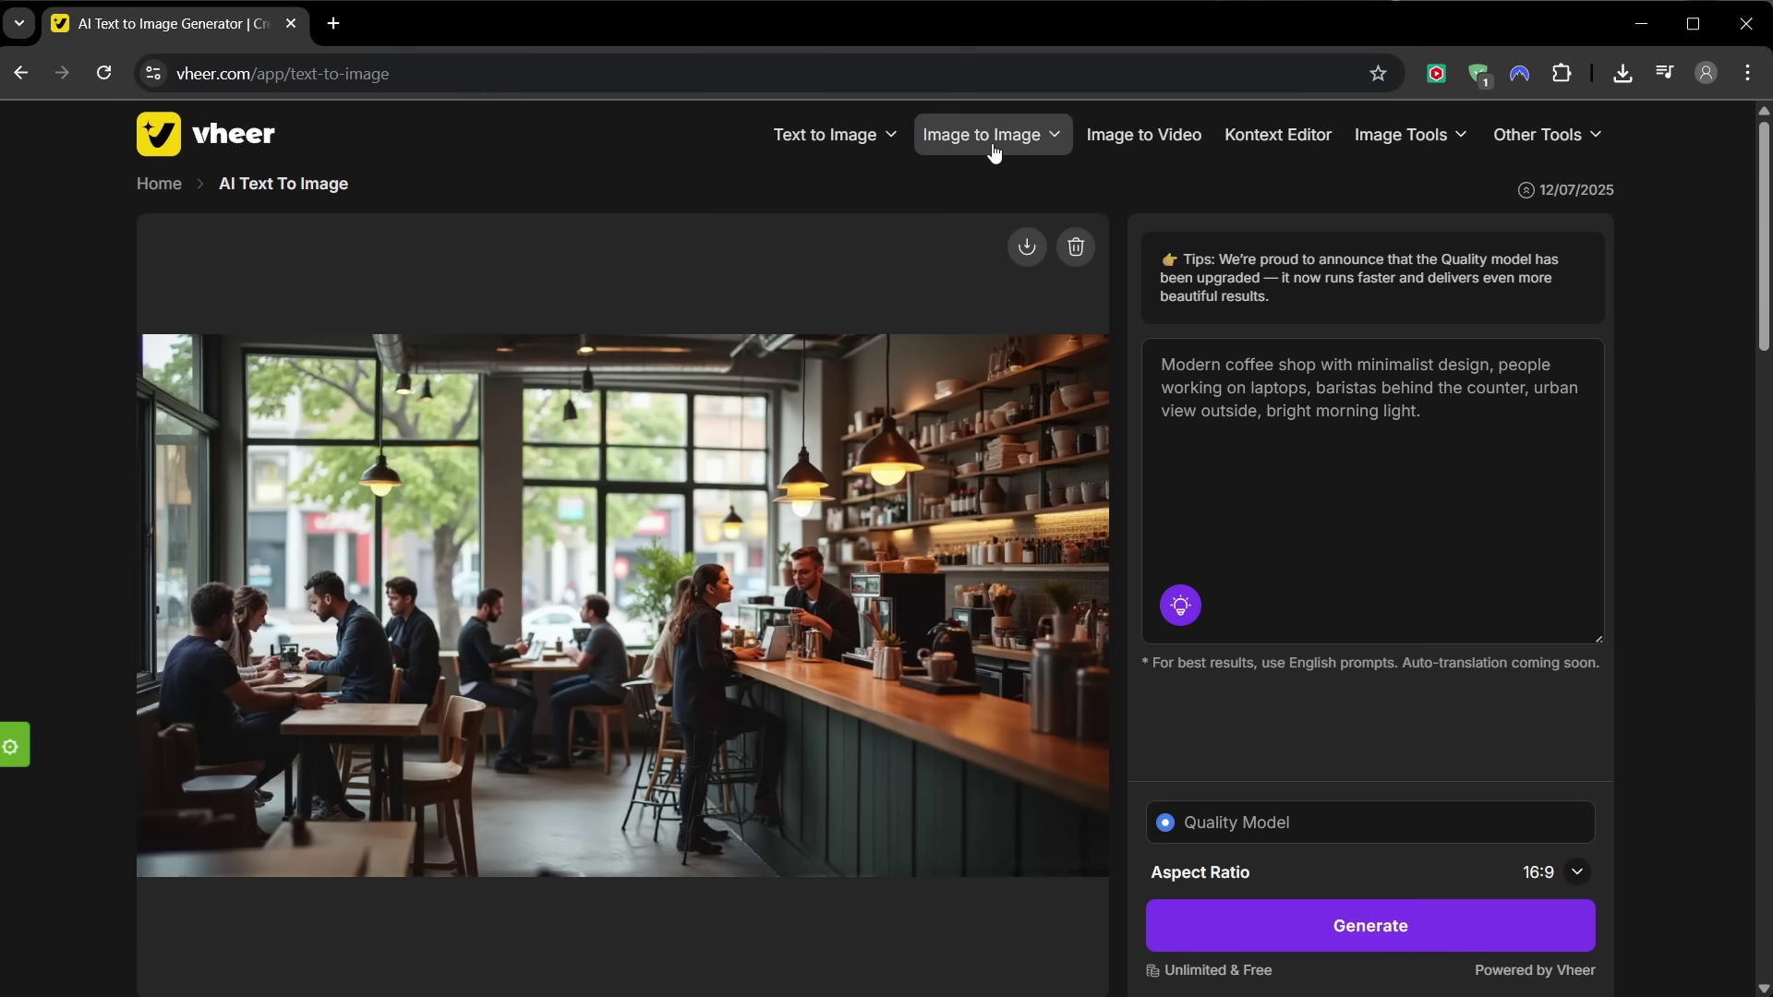
Open the AI Image to Image Generator from its introduction page
{"action": "mouse_move", "coordinate": [993, 153]}
{"action": "left_click", "coordinate": [921, 235]}
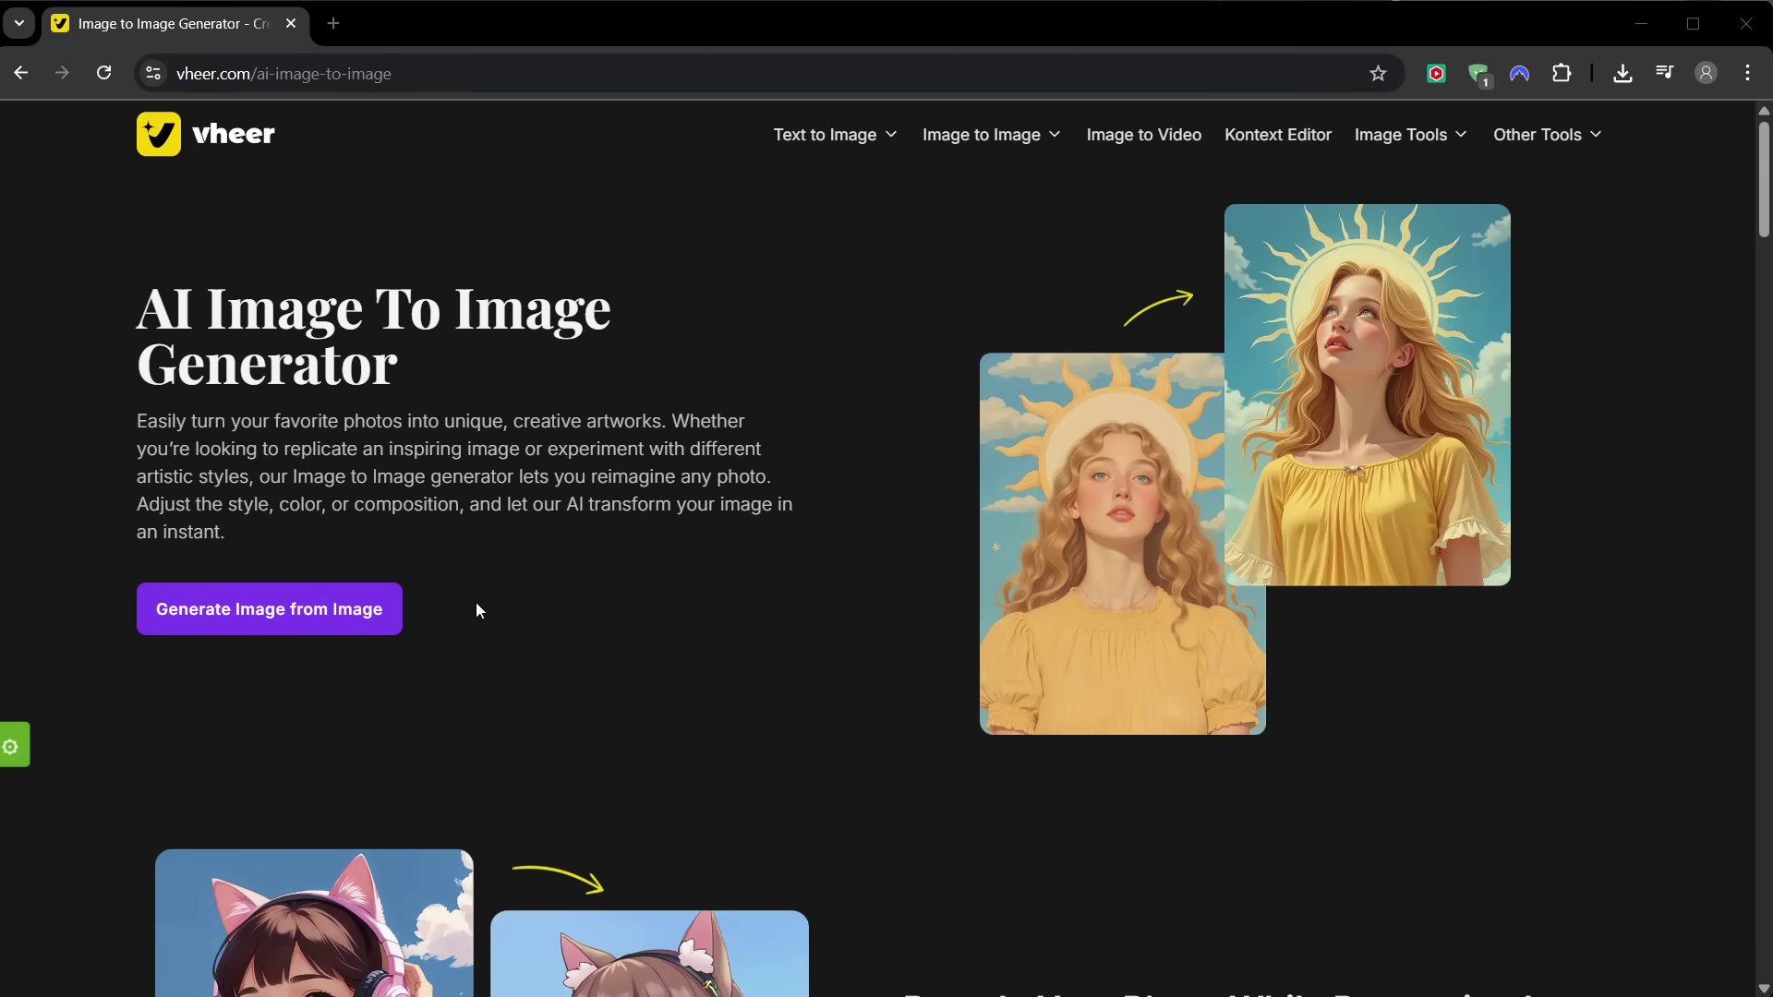
{"action": "left_click", "coordinate": [348, 609]}
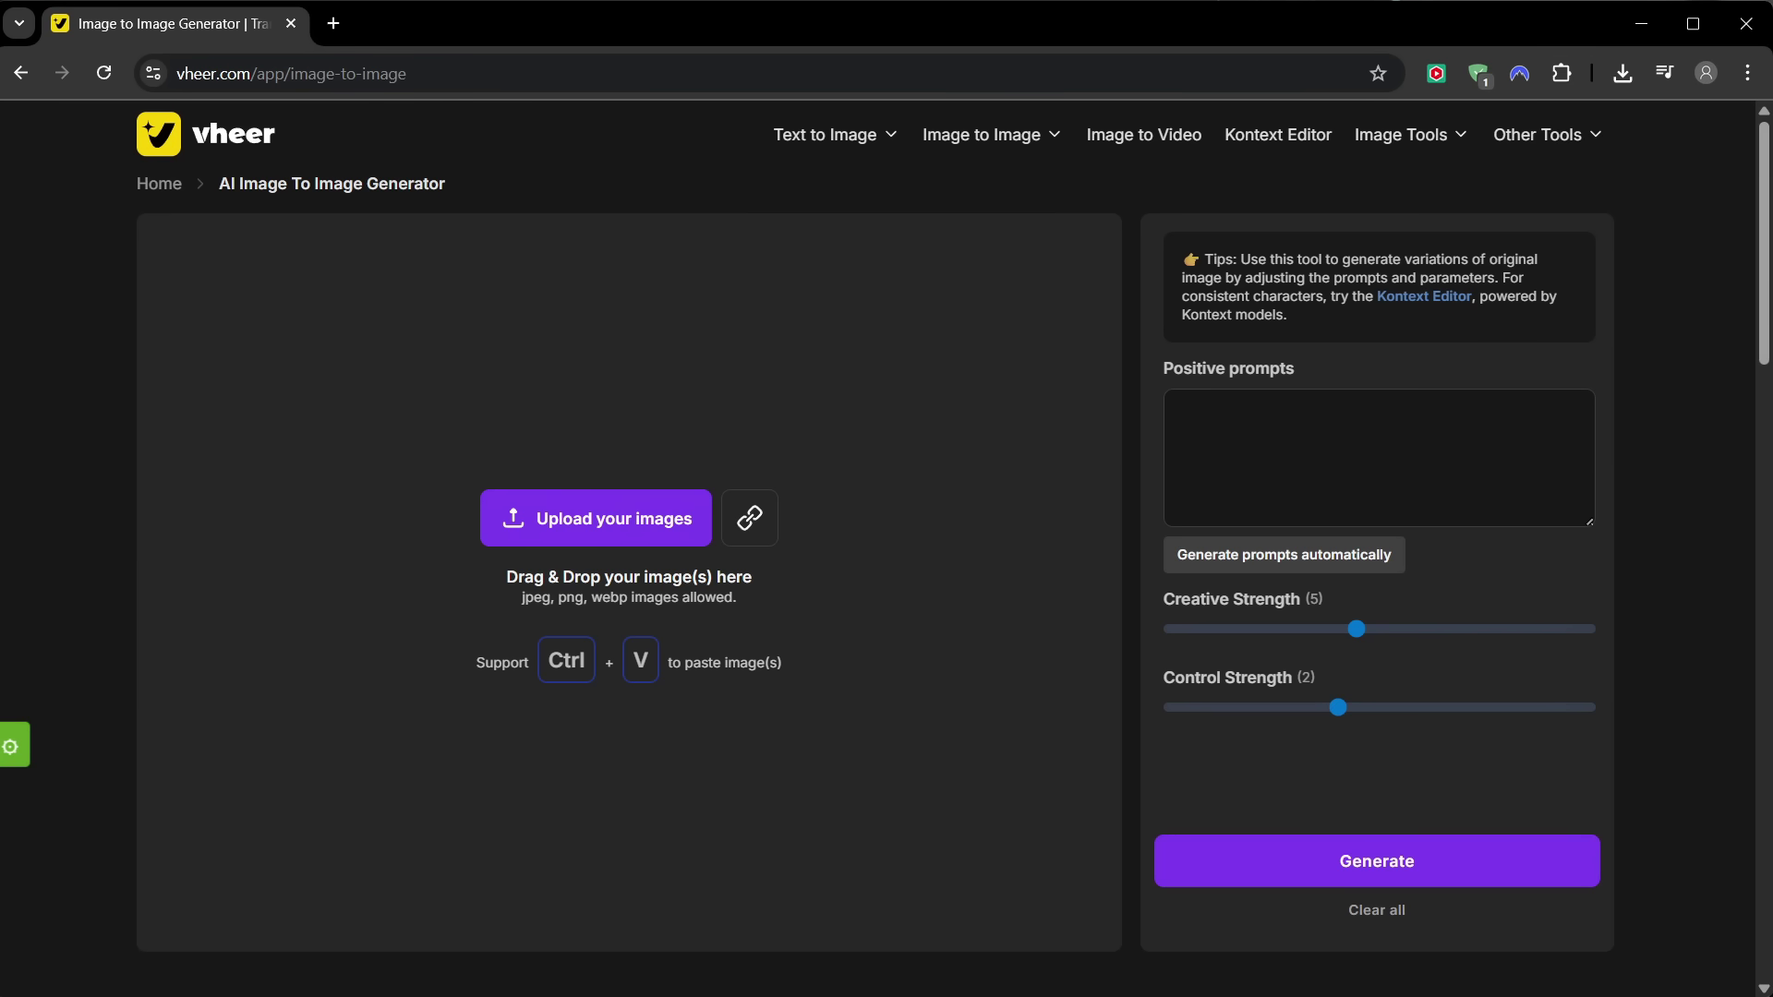
Open the Kontext Editor, paste in the crowned owl image, and check the aspect ratio options
{"action": "left_click", "coordinate": [1272, 137]}
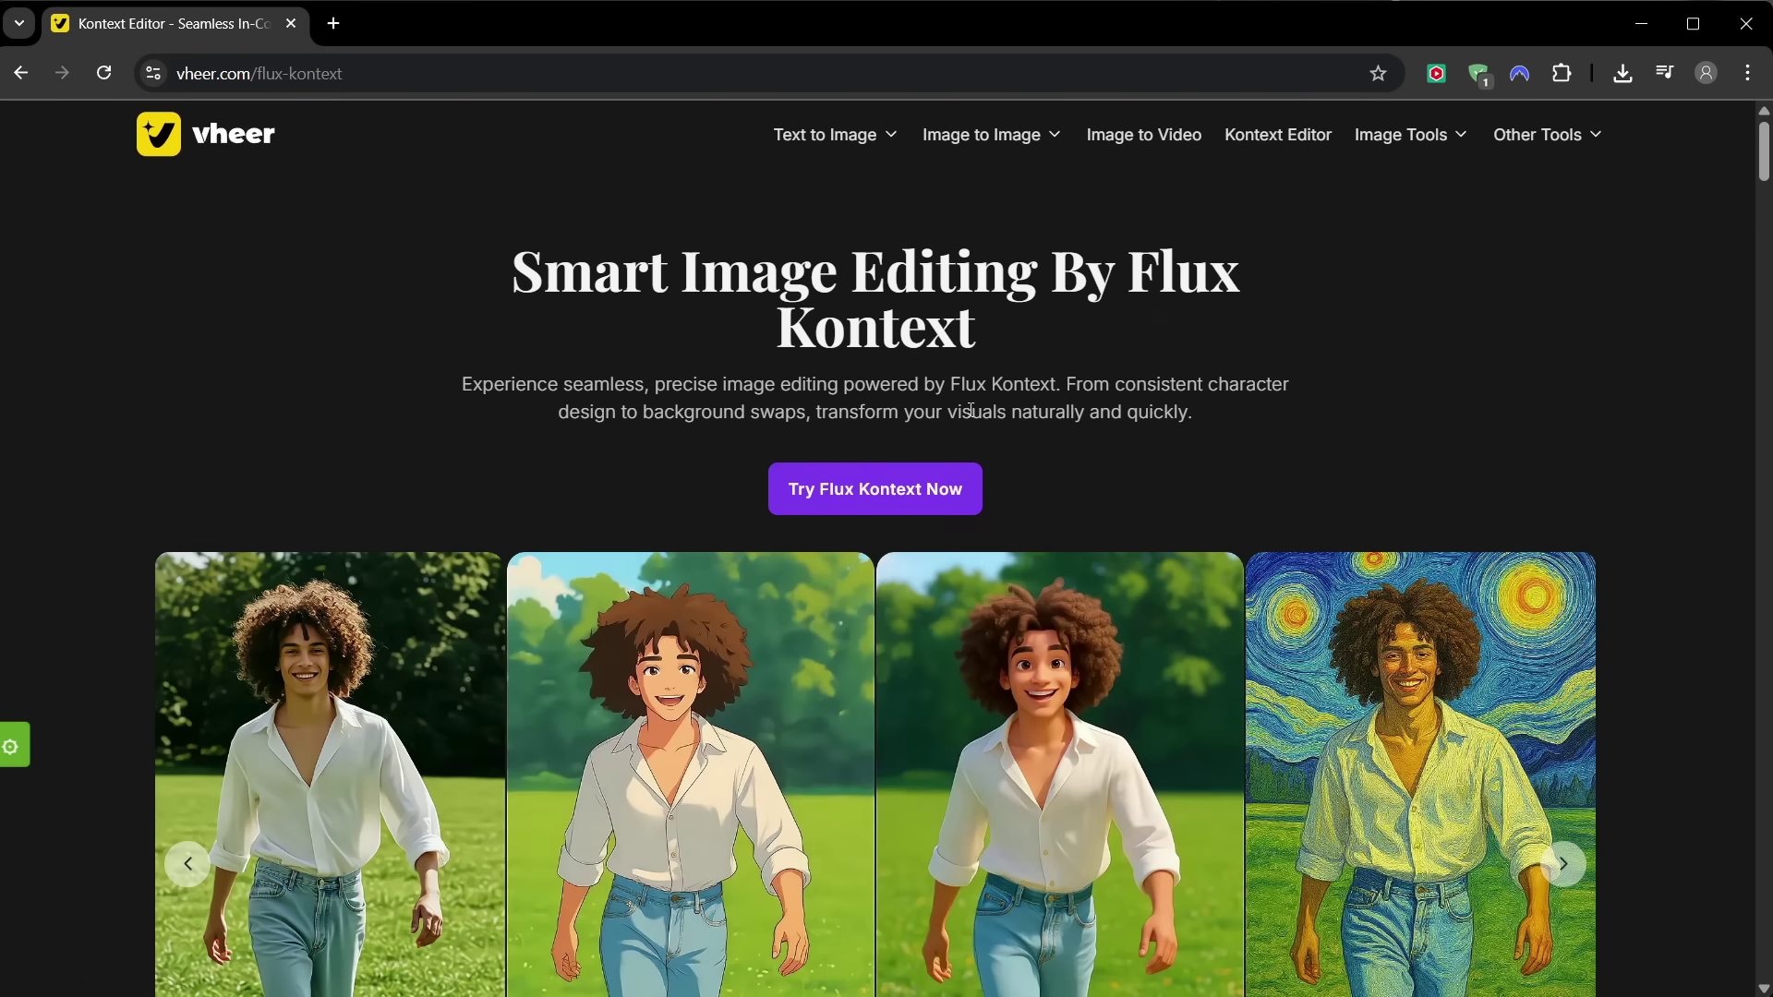
{"action": "left_click", "coordinate": [918, 490]}
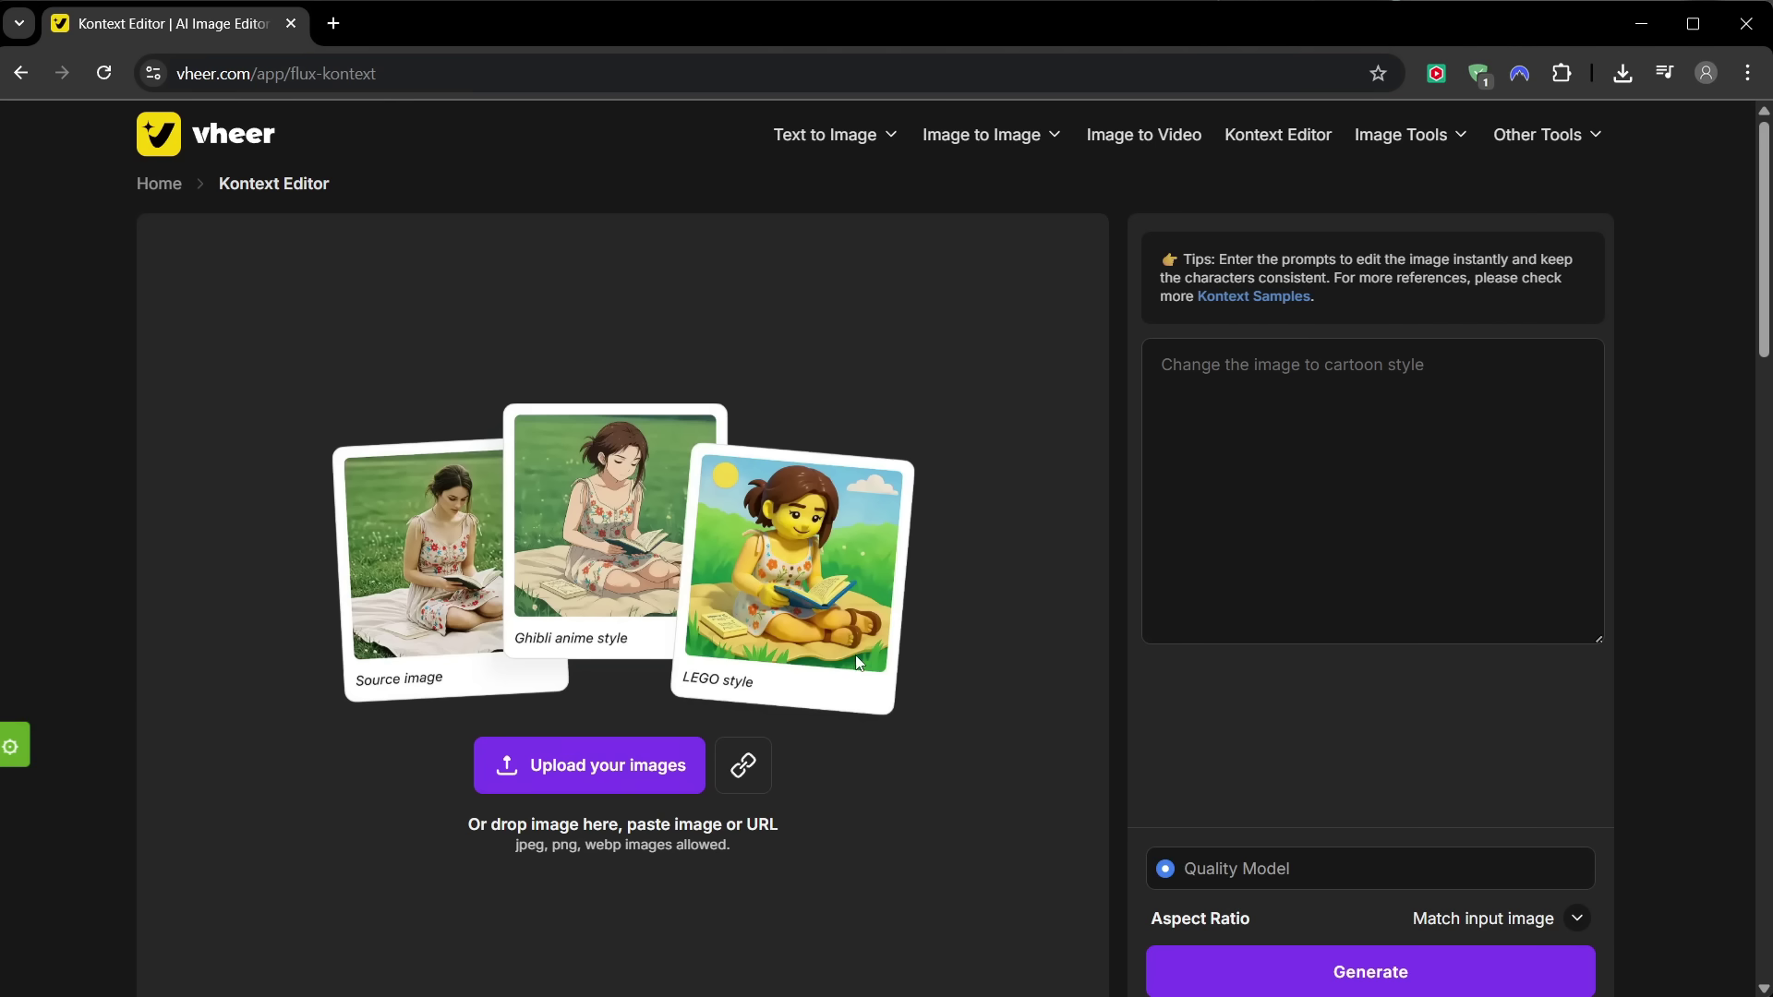
{"action": "key", "text": "ctrl+v"}
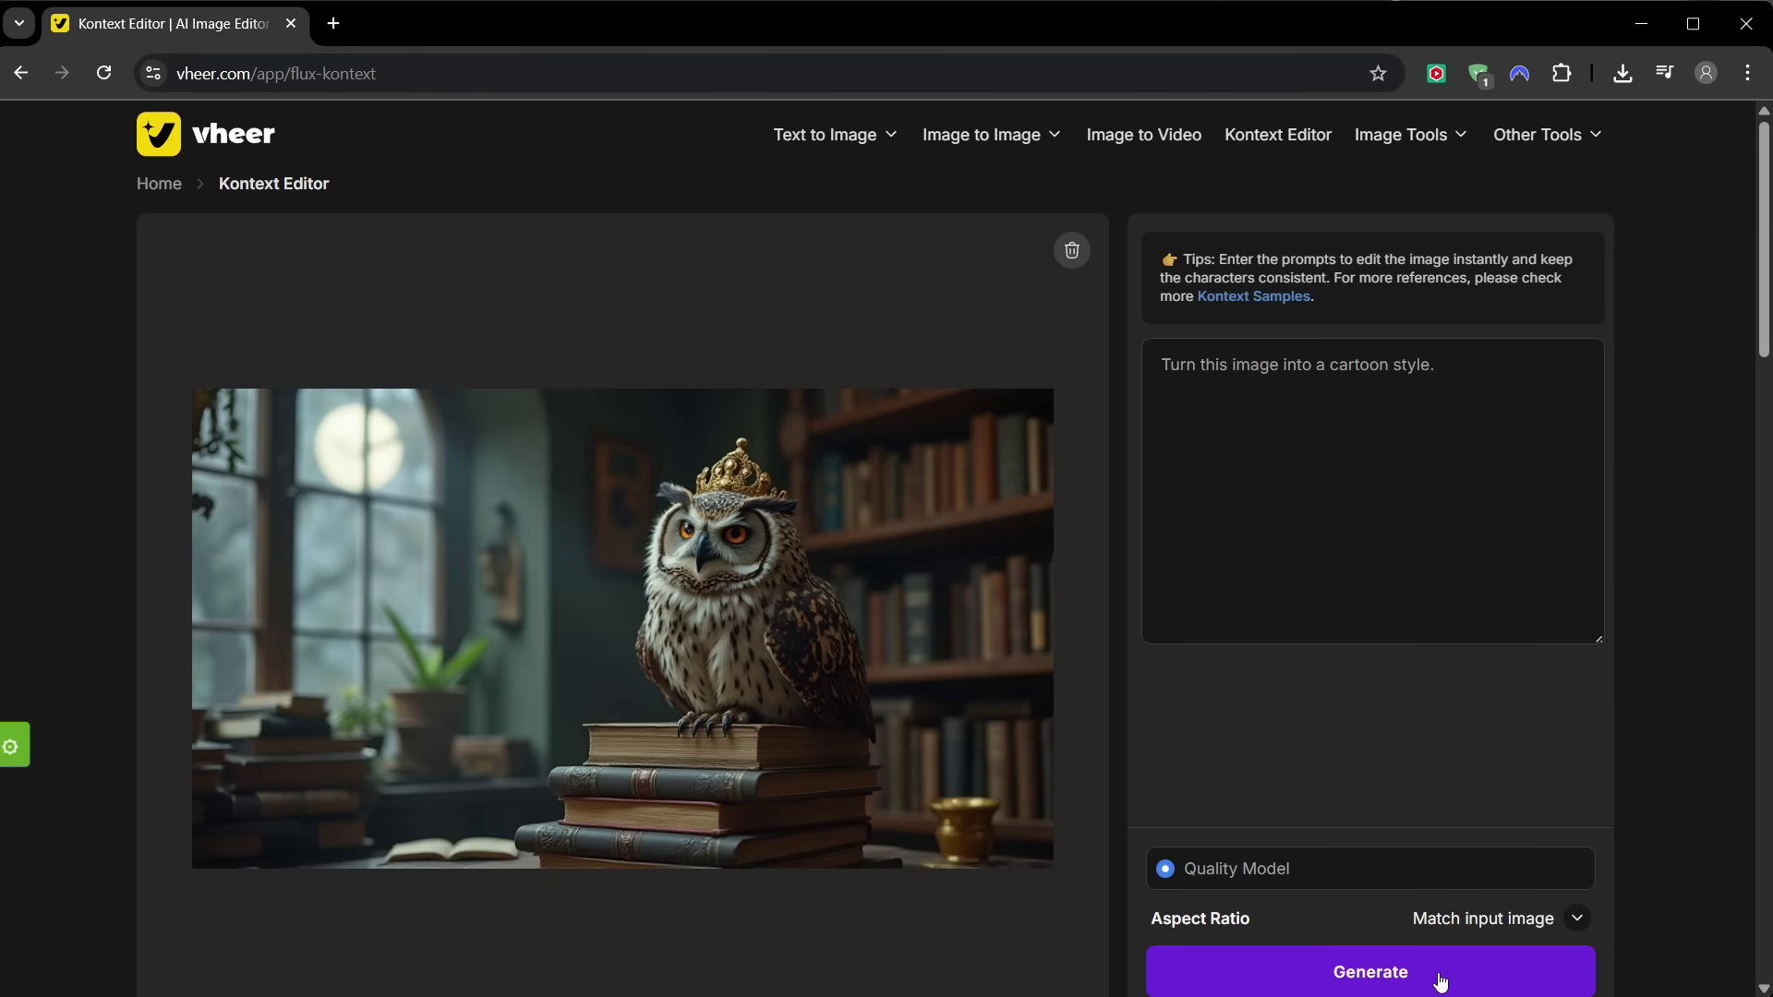
{"action": "left_click", "coordinate": [1466, 919]}
{"action": "left_click", "coordinate": [1467, 919]}
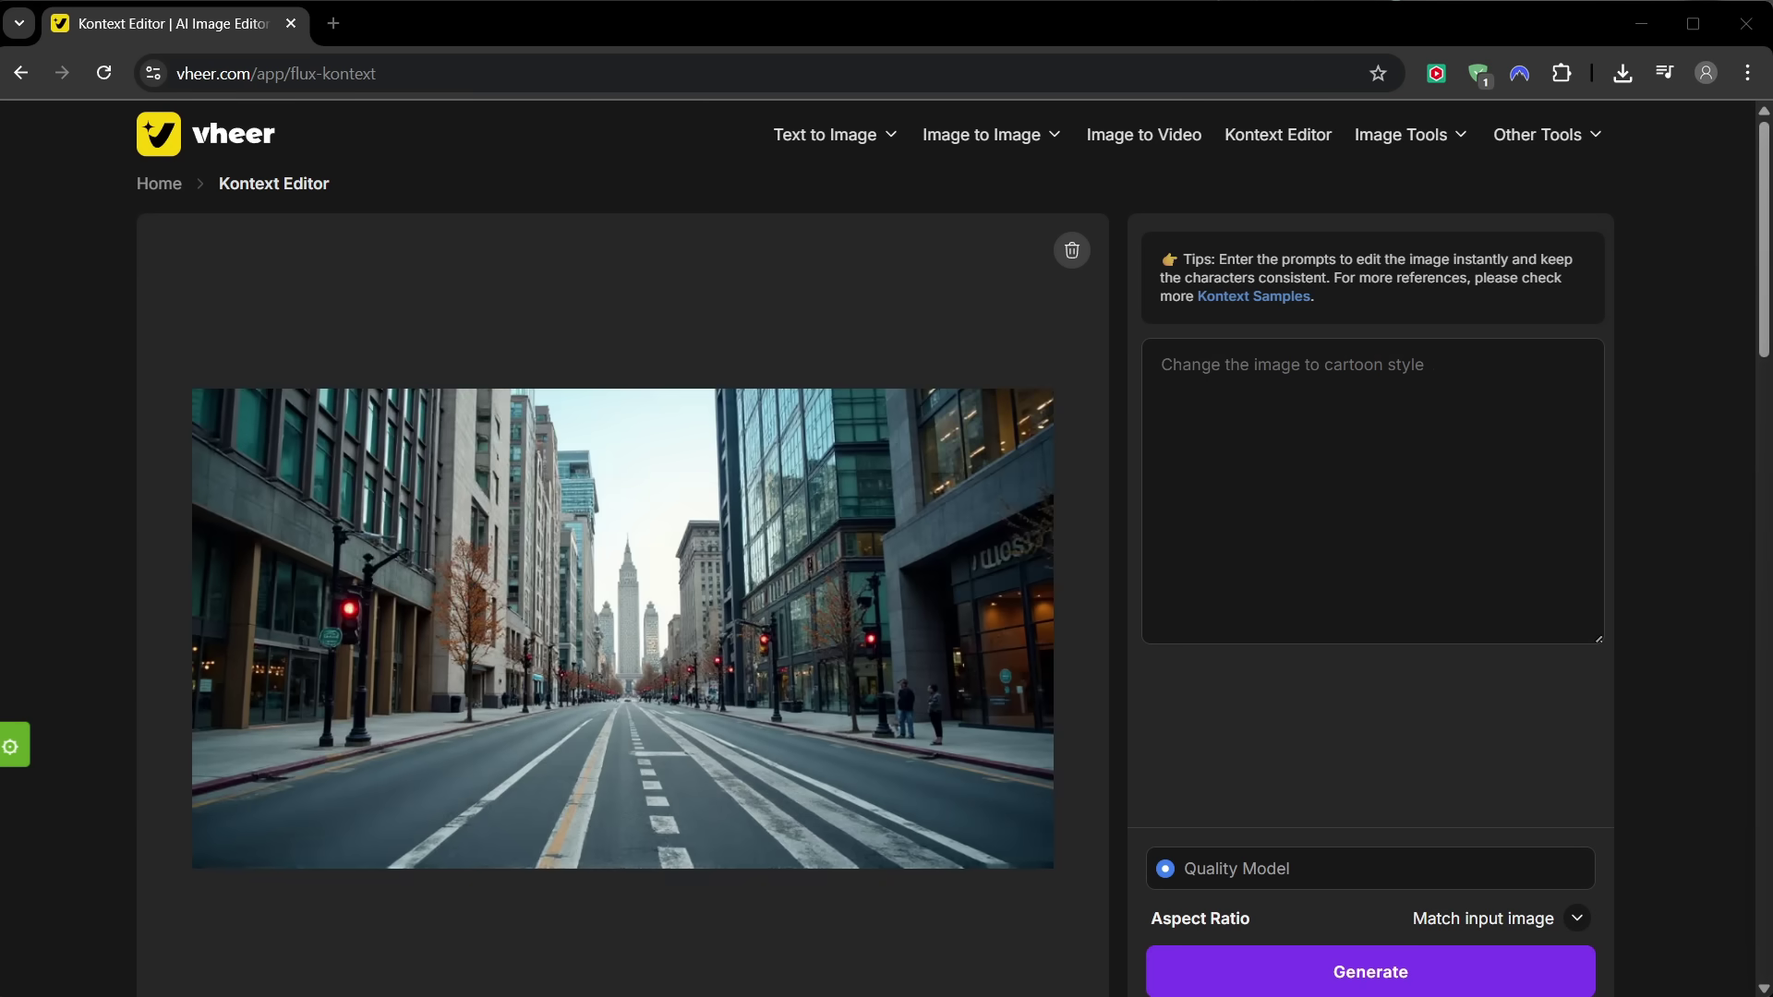
Edit the street photo with the prompt "reimagine this as a futuristic cyberpunk city at night, with glowing neon signs, rain-slicked streets, and flying vehicles."
{"action": "left_click", "coordinate": [1389, 608]}
{"action": "type", "text": "reimagine this as a futuristic cyberpunk city at night, with glowing neon signs, rain-slicked streets, and flying vehicles."}
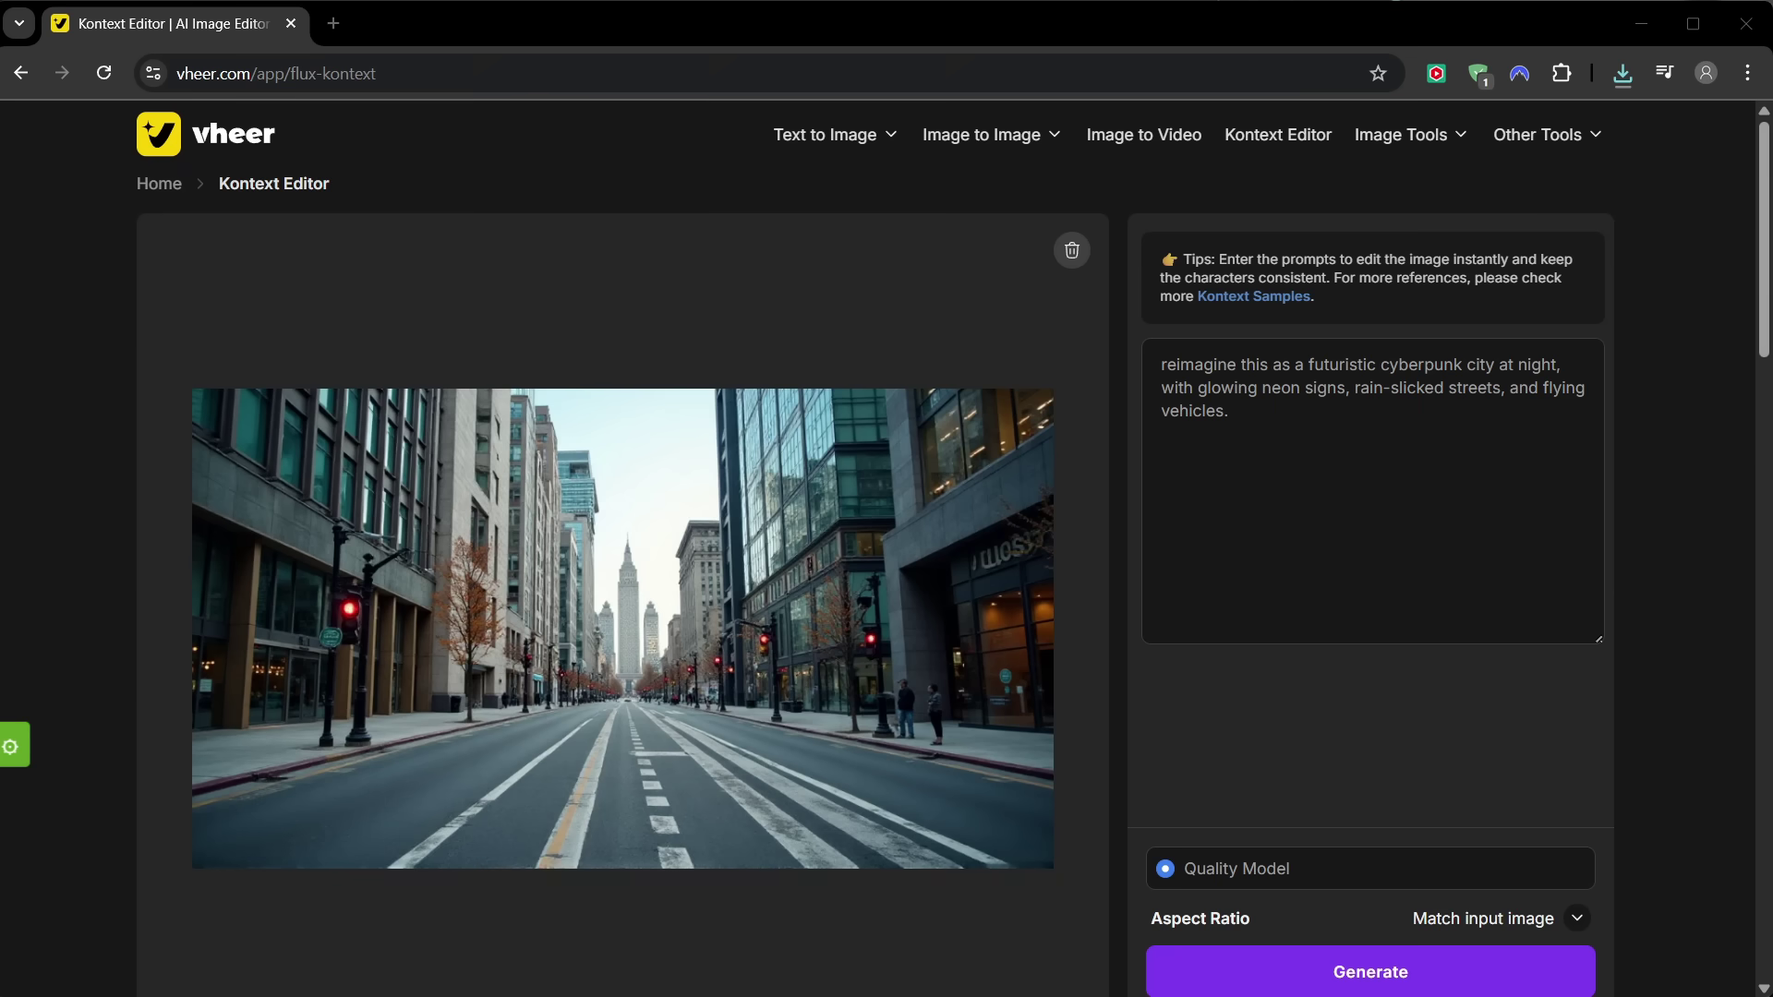
{"action": "left_click", "coordinate": [1393, 960]}
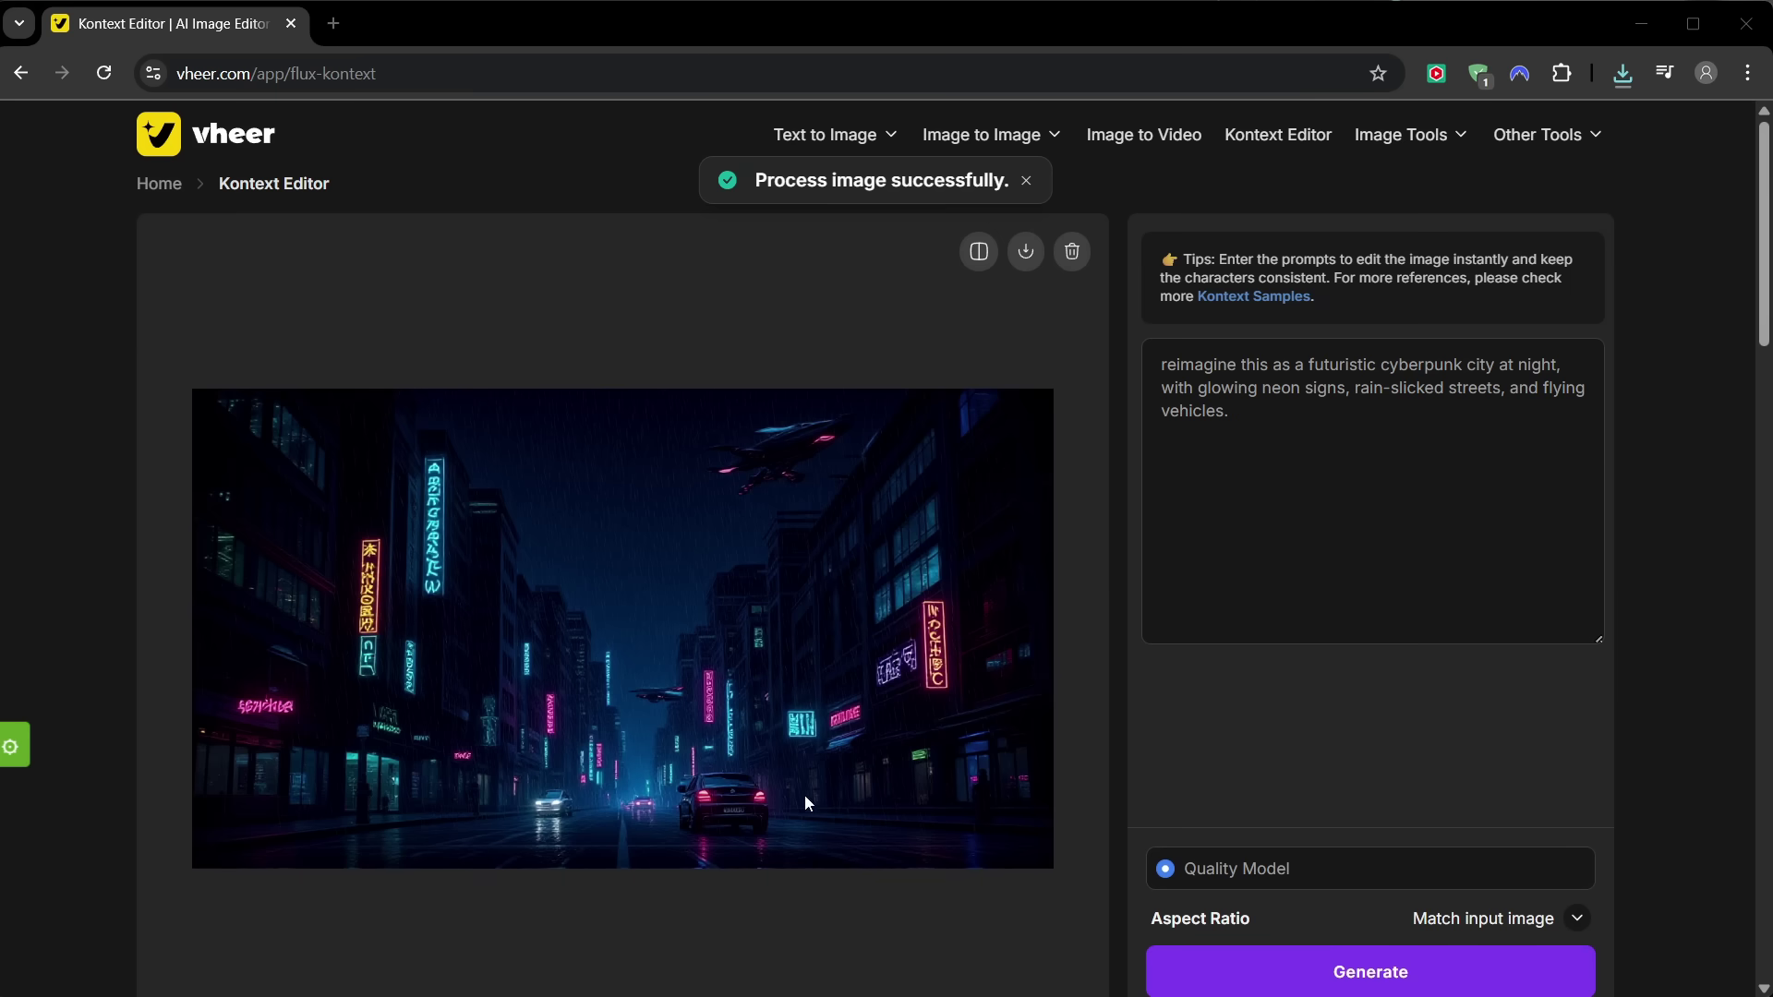
Compare the generated cyberpunk city repeatedly with the original street photo
{"action": "left_click", "coordinate": [980, 254]}
{"action": "left_click", "coordinate": [980, 254]}
{"action": "left_click", "coordinate": [980, 255]}
{"action": "left_click", "coordinate": [980, 255]}
{"action": "left_click", "coordinate": [980, 255]}
{"action": "left_click", "coordinate": [980, 255]}
{"action": "left_click", "coordinate": [979, 255]}
{"action": "left_click", "coordinate": [979, 255]}
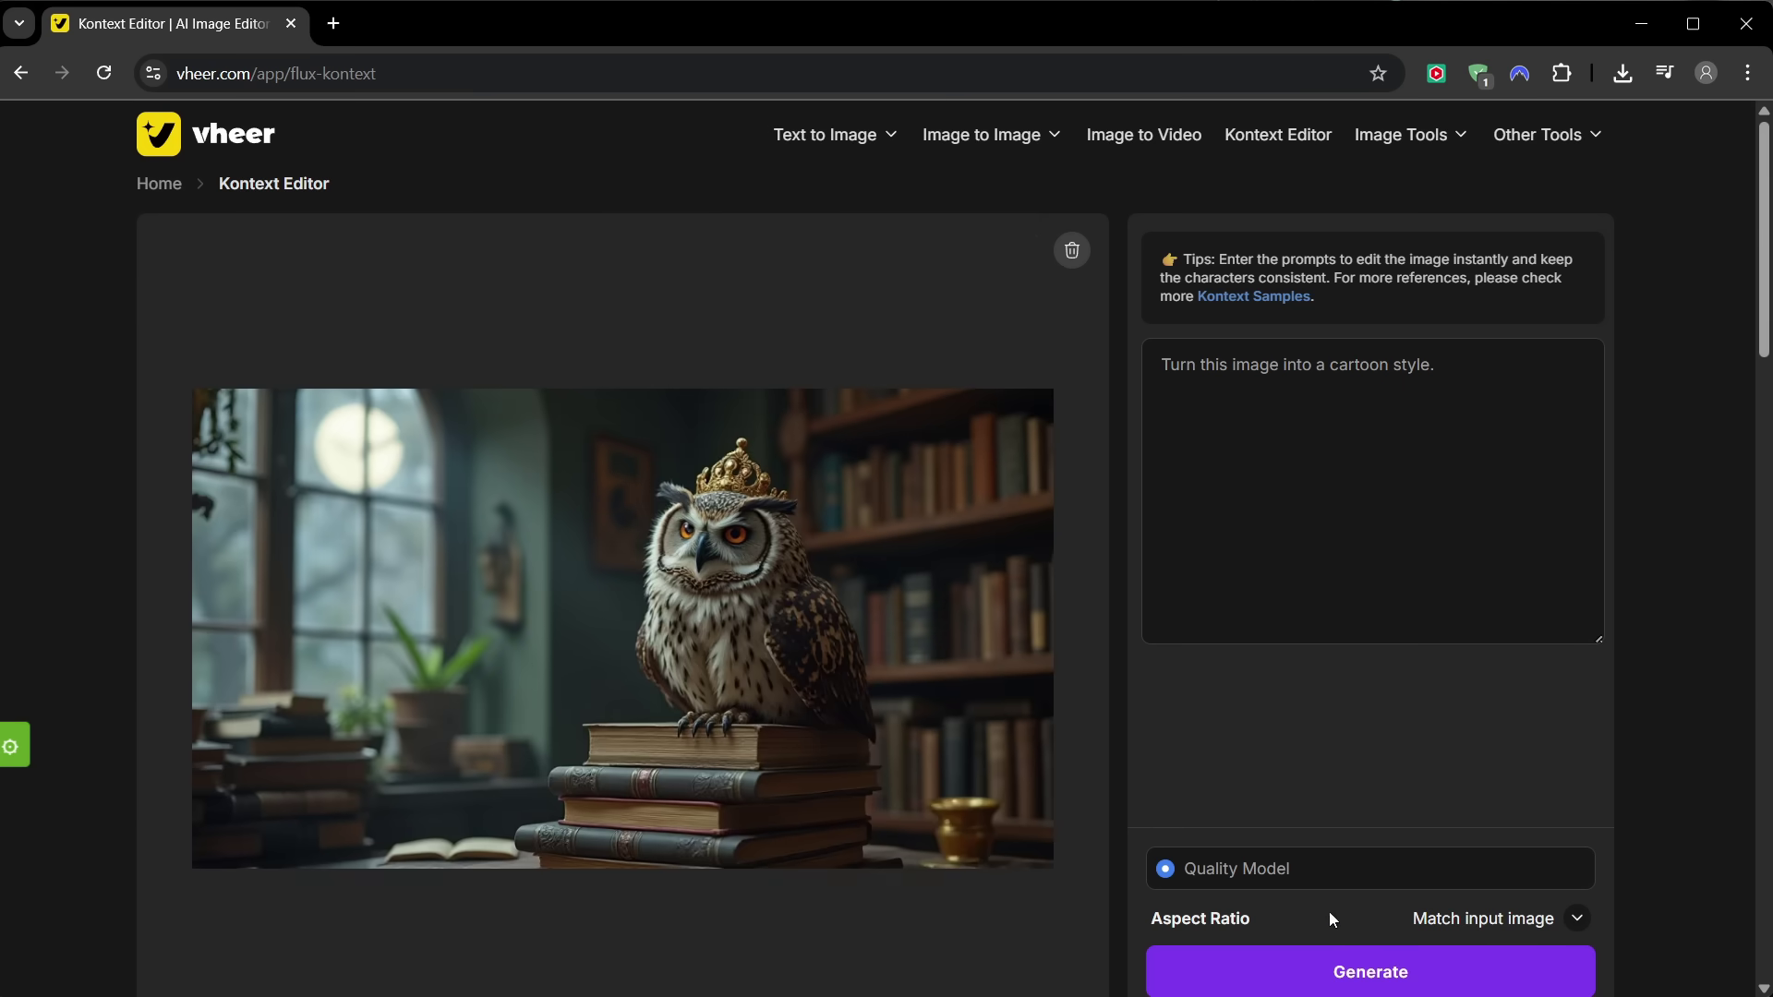
Generate the cartoon-style version of the owl image and compare it with the original
{"action": "left_click", "coordinate": [1441, 974]}
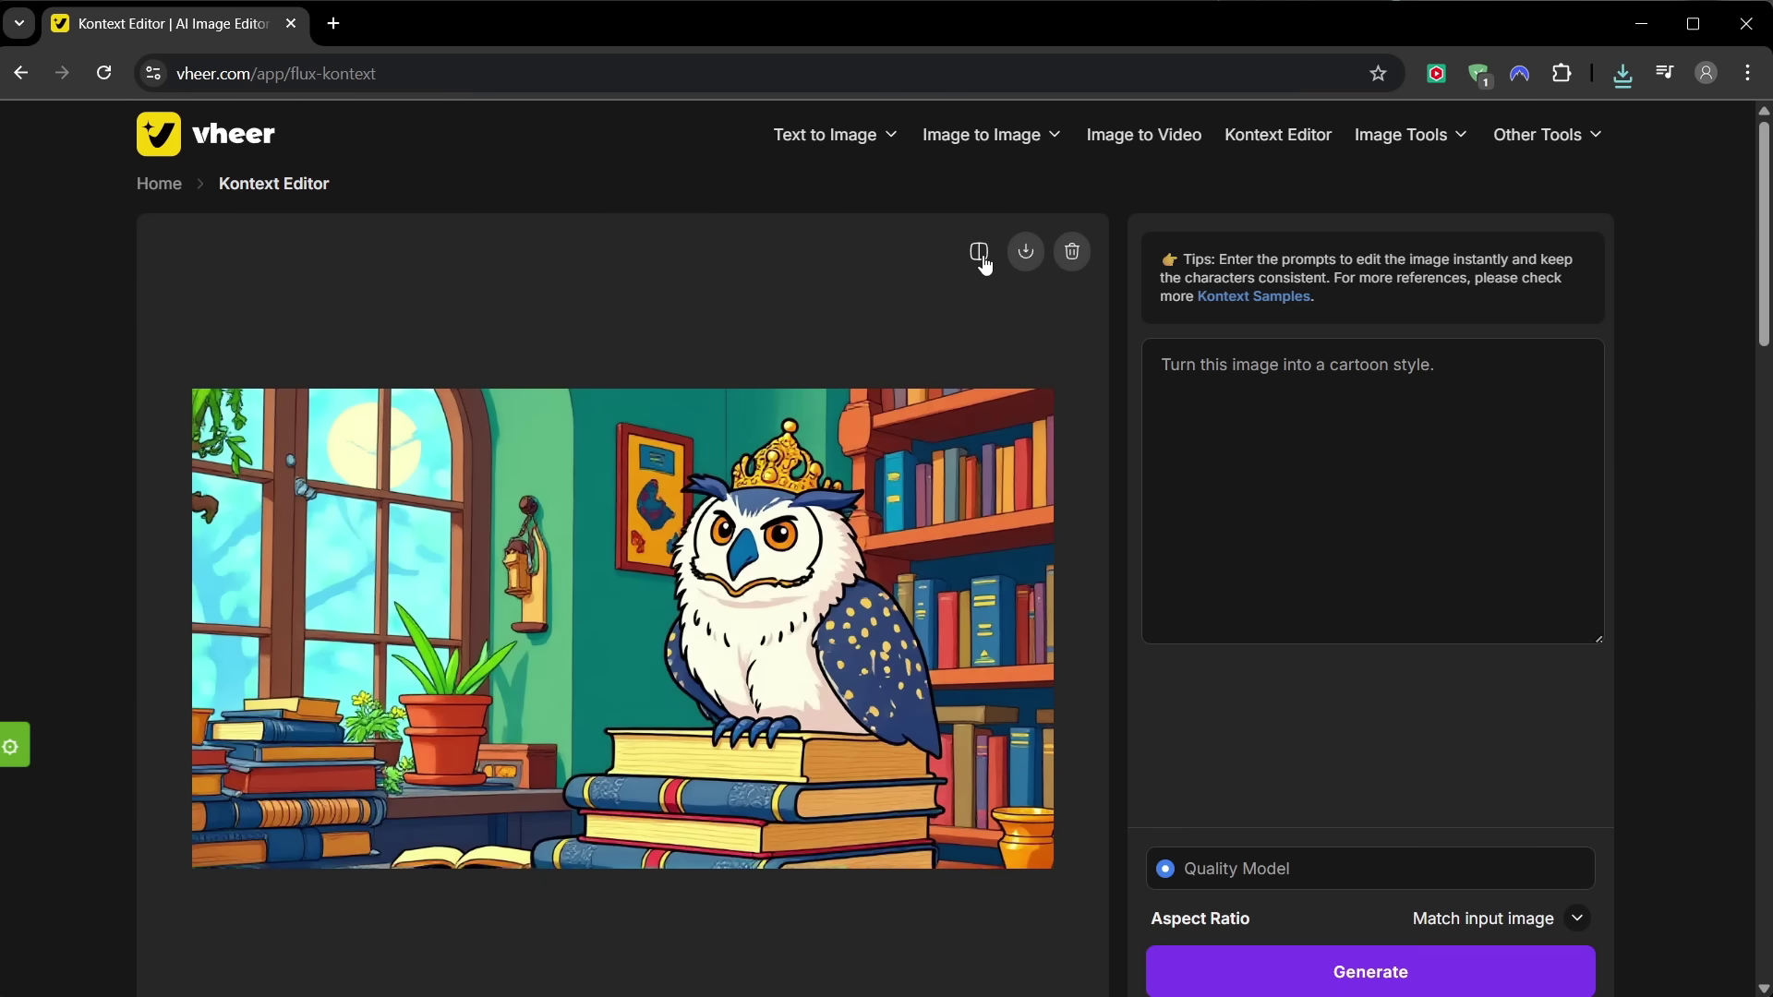
{"action": "left_click", "coordinate": [981, 258]}
{"action": "left_click", "coordinate": [981, 258]}
{"action": "left_click", "coordinate": [982, 258]}
{"action": "left_click", "coordinate": [982, 259]}
{"action": "left_click", "coordinate": [981, 258]}
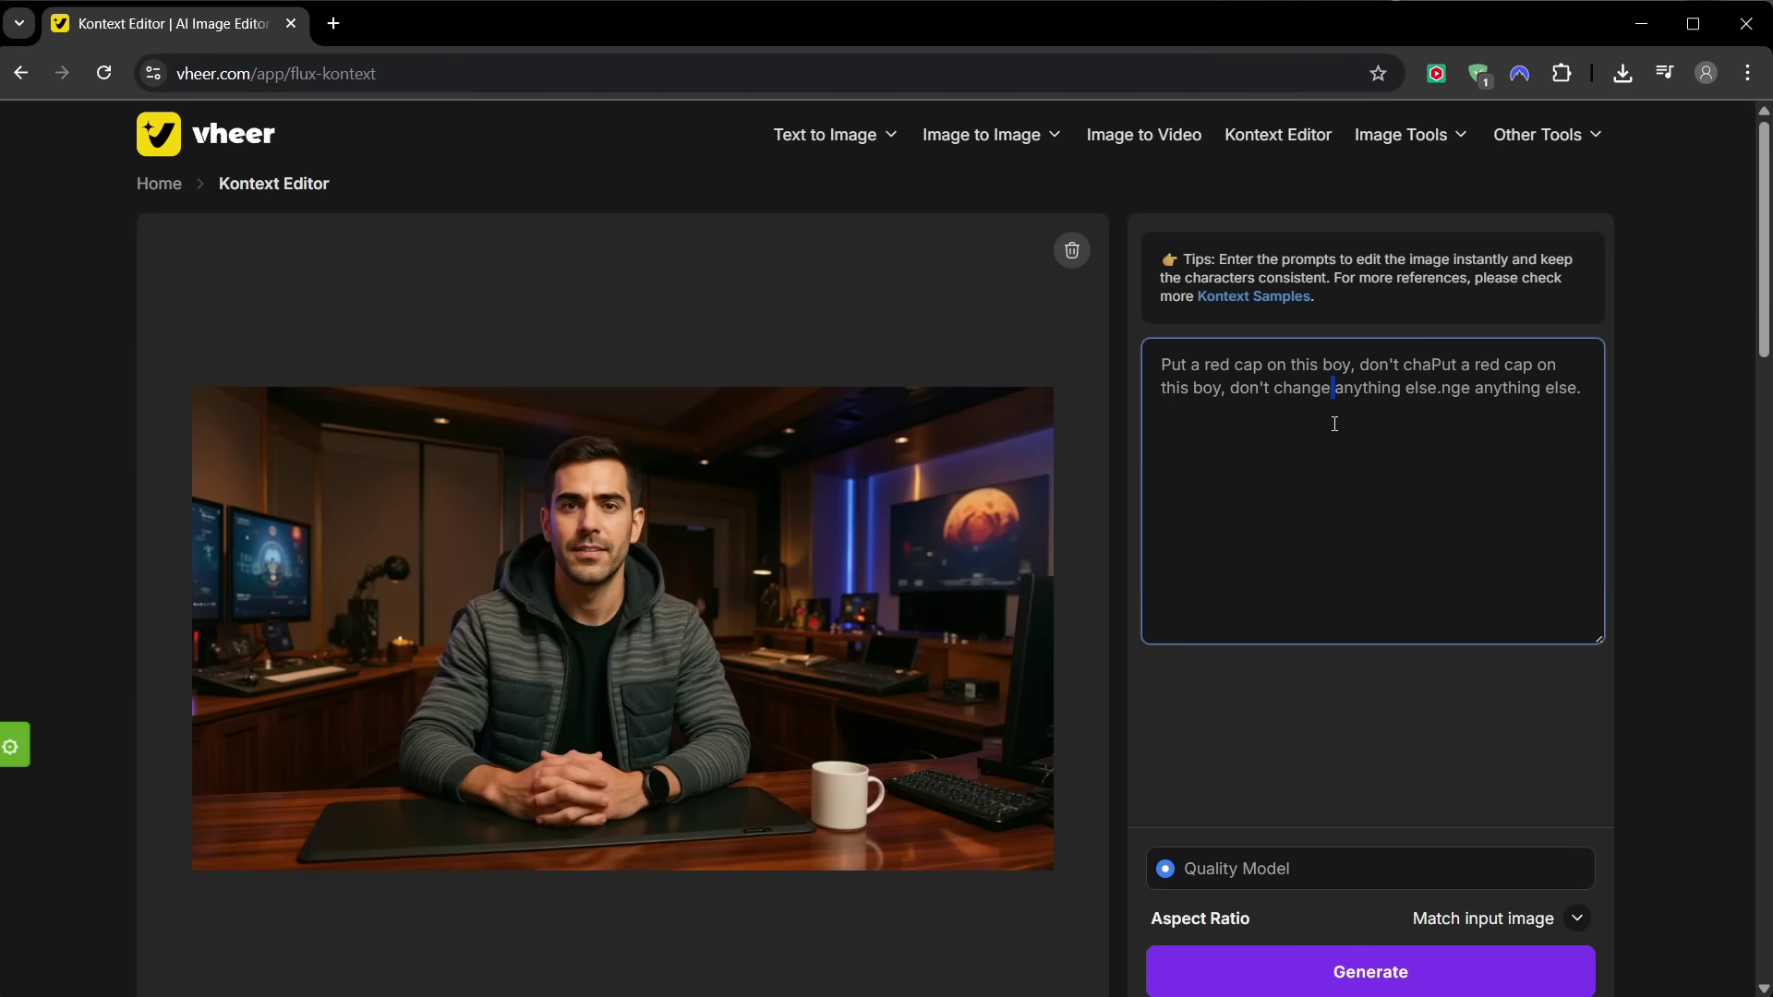
Replace the portrait's prompt with "Turn this boy into LEGO style." and compare the generated image with the original
{"action": "key", "text": "ctrl+a"}
{"action": "type", "text": "Turn this boy into LEGO style."}
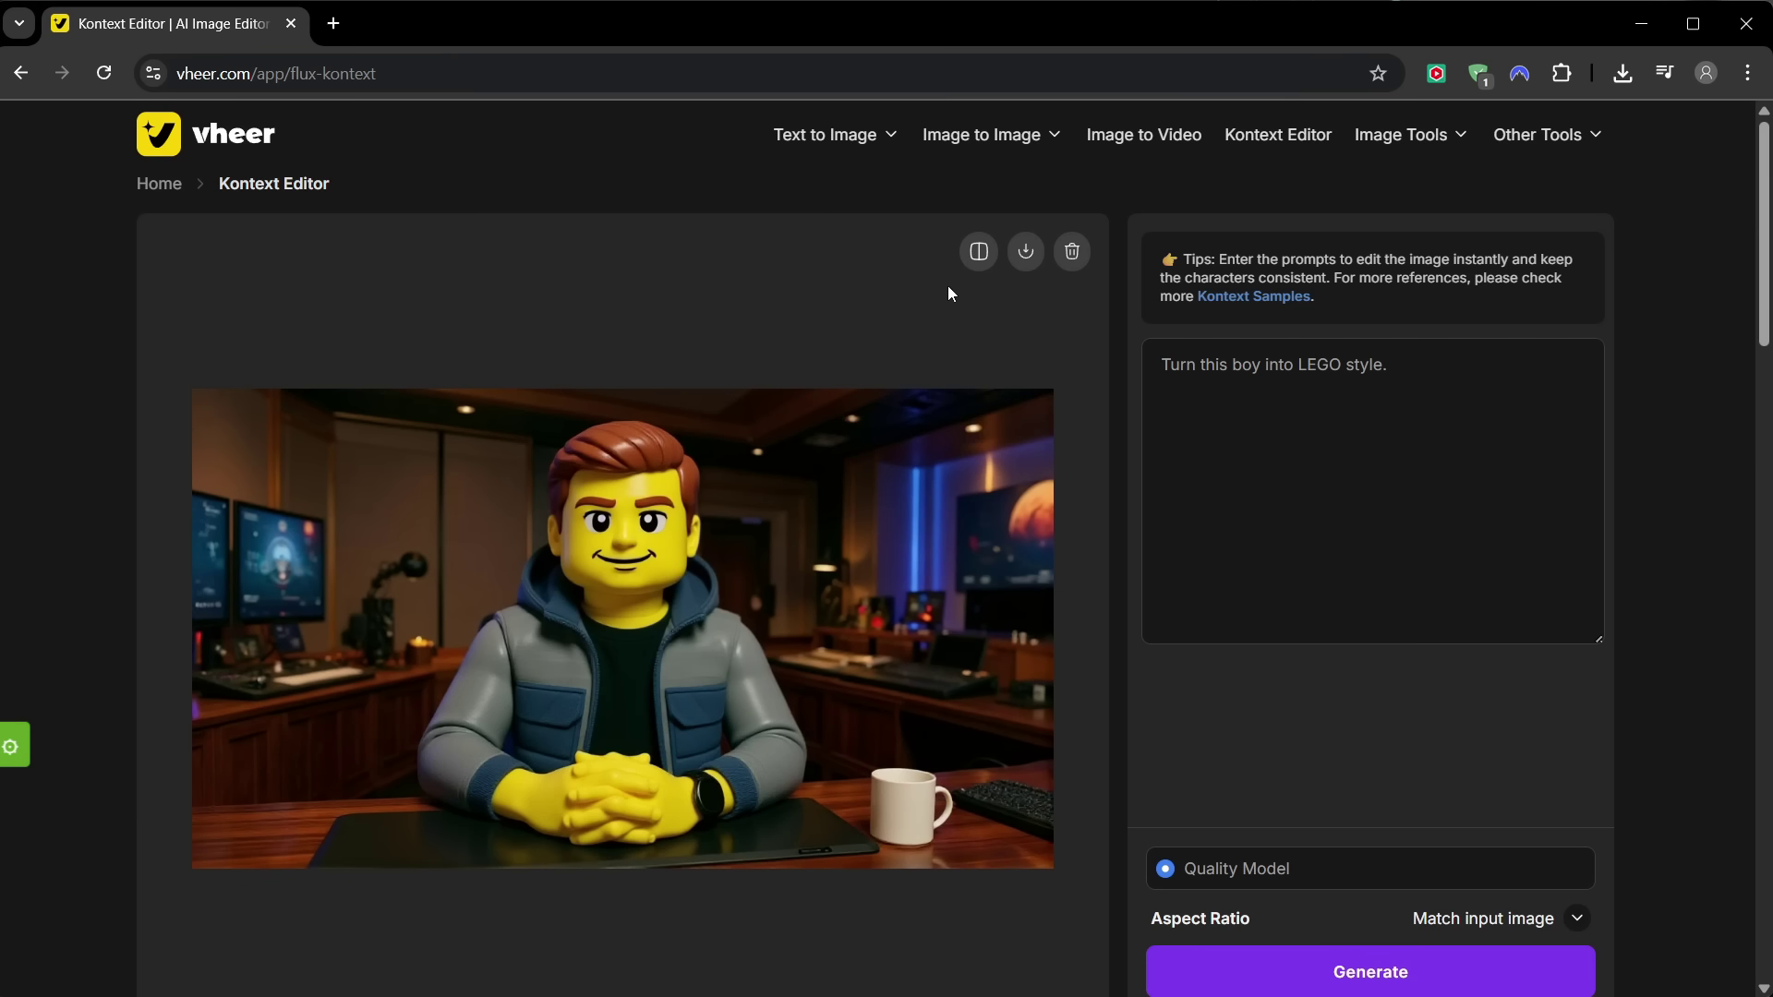
{"action": "left_click", "coordinate": [977, 269]}
Open the Background Remover and remove the background from the photo of the man holding a laptop
{"action": "mouse_move", "coordinate": [1400, 135]}
{"action": "left_click", "coordinate": [1170, 270]}
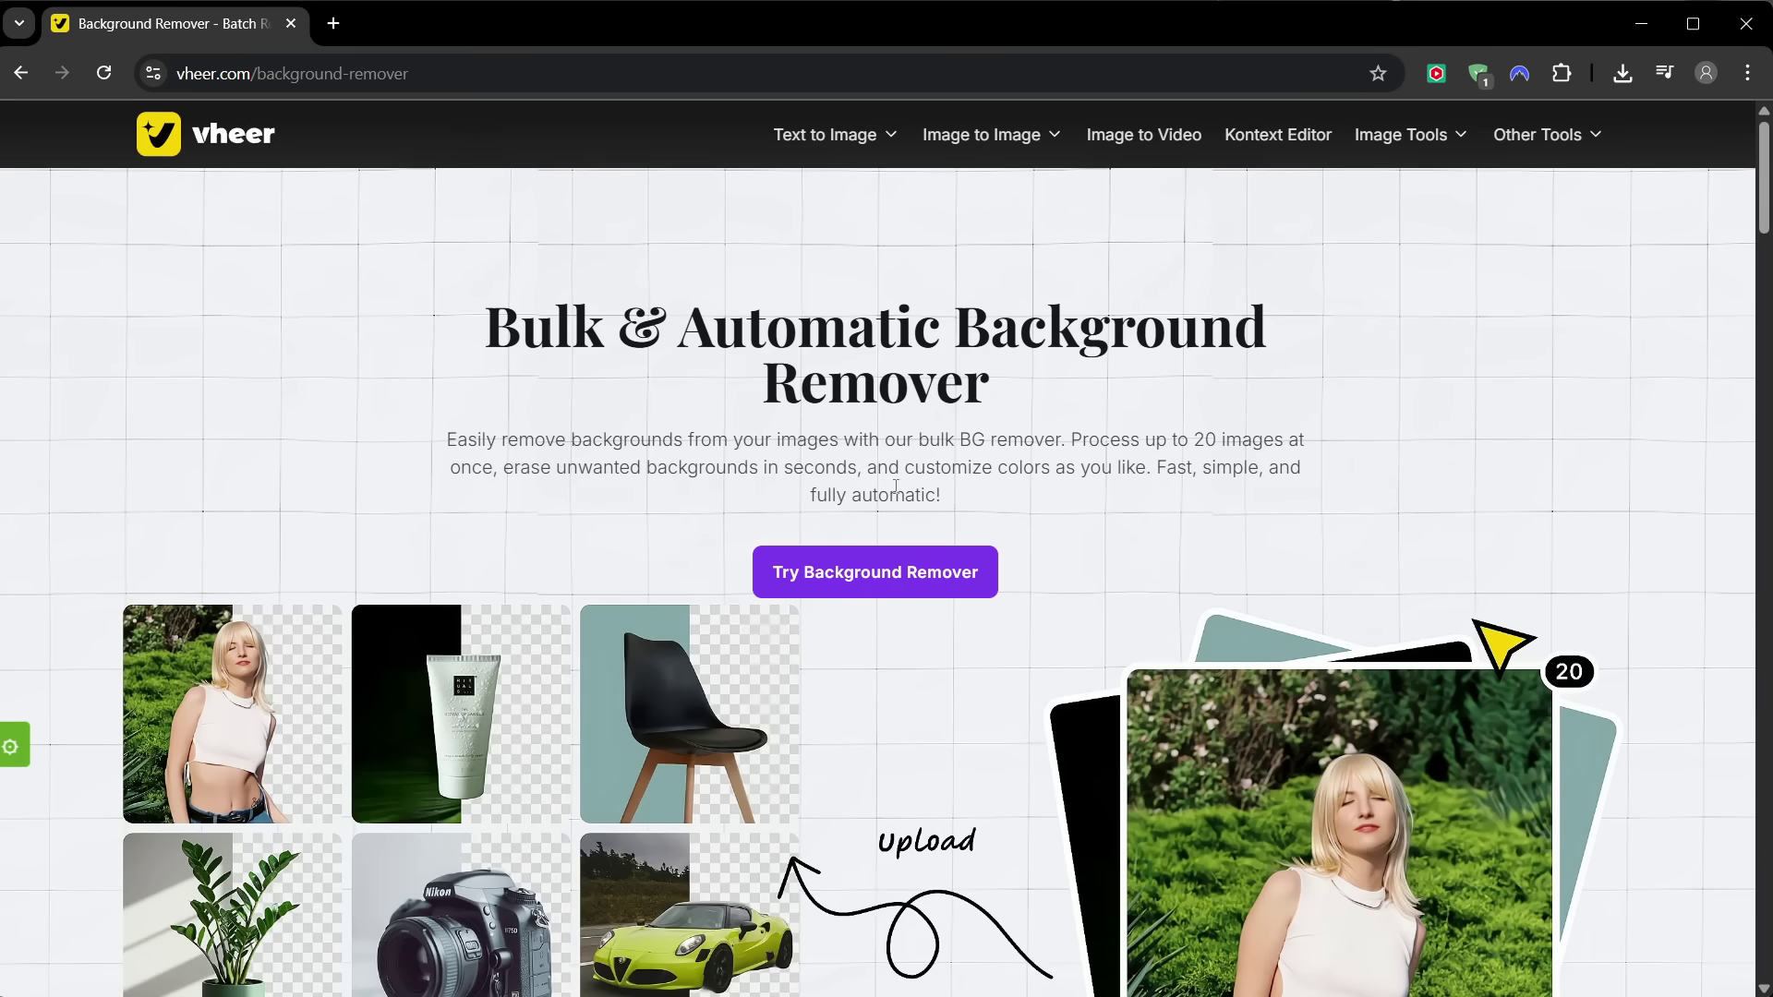
{"action": "left_click", "coordinate": [864, 572]}
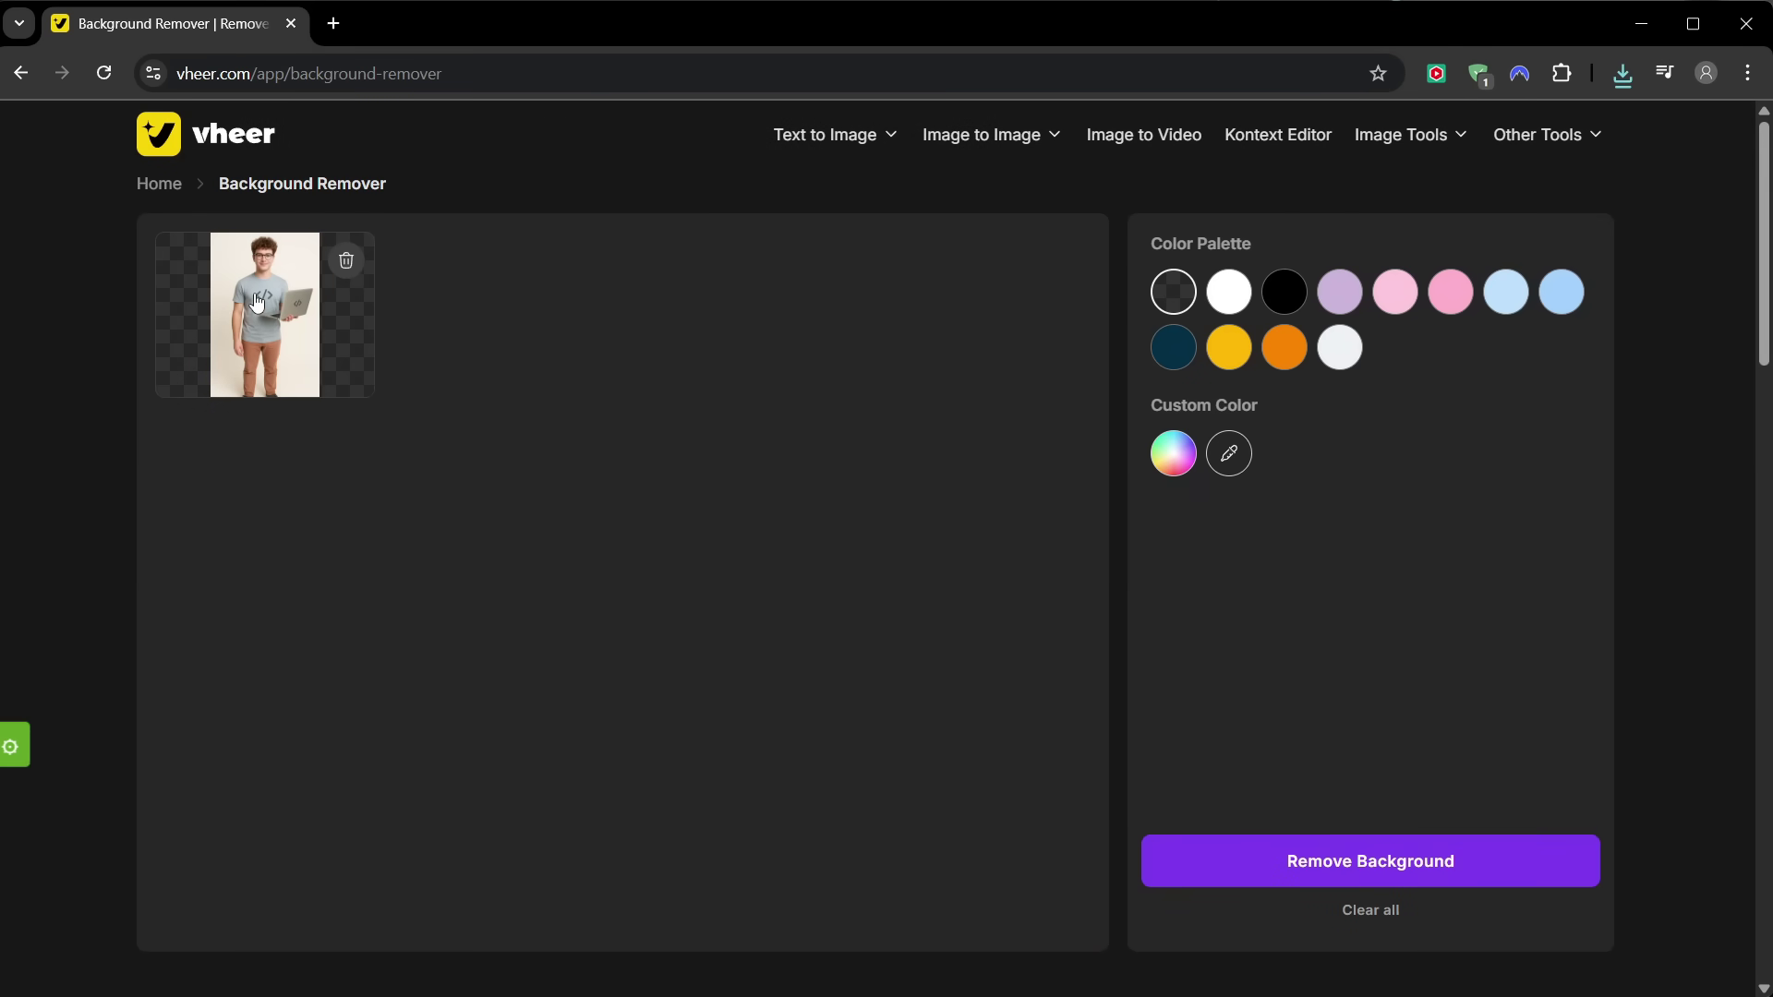
{"action": "left_click", "coordinate": [1262, 873]}
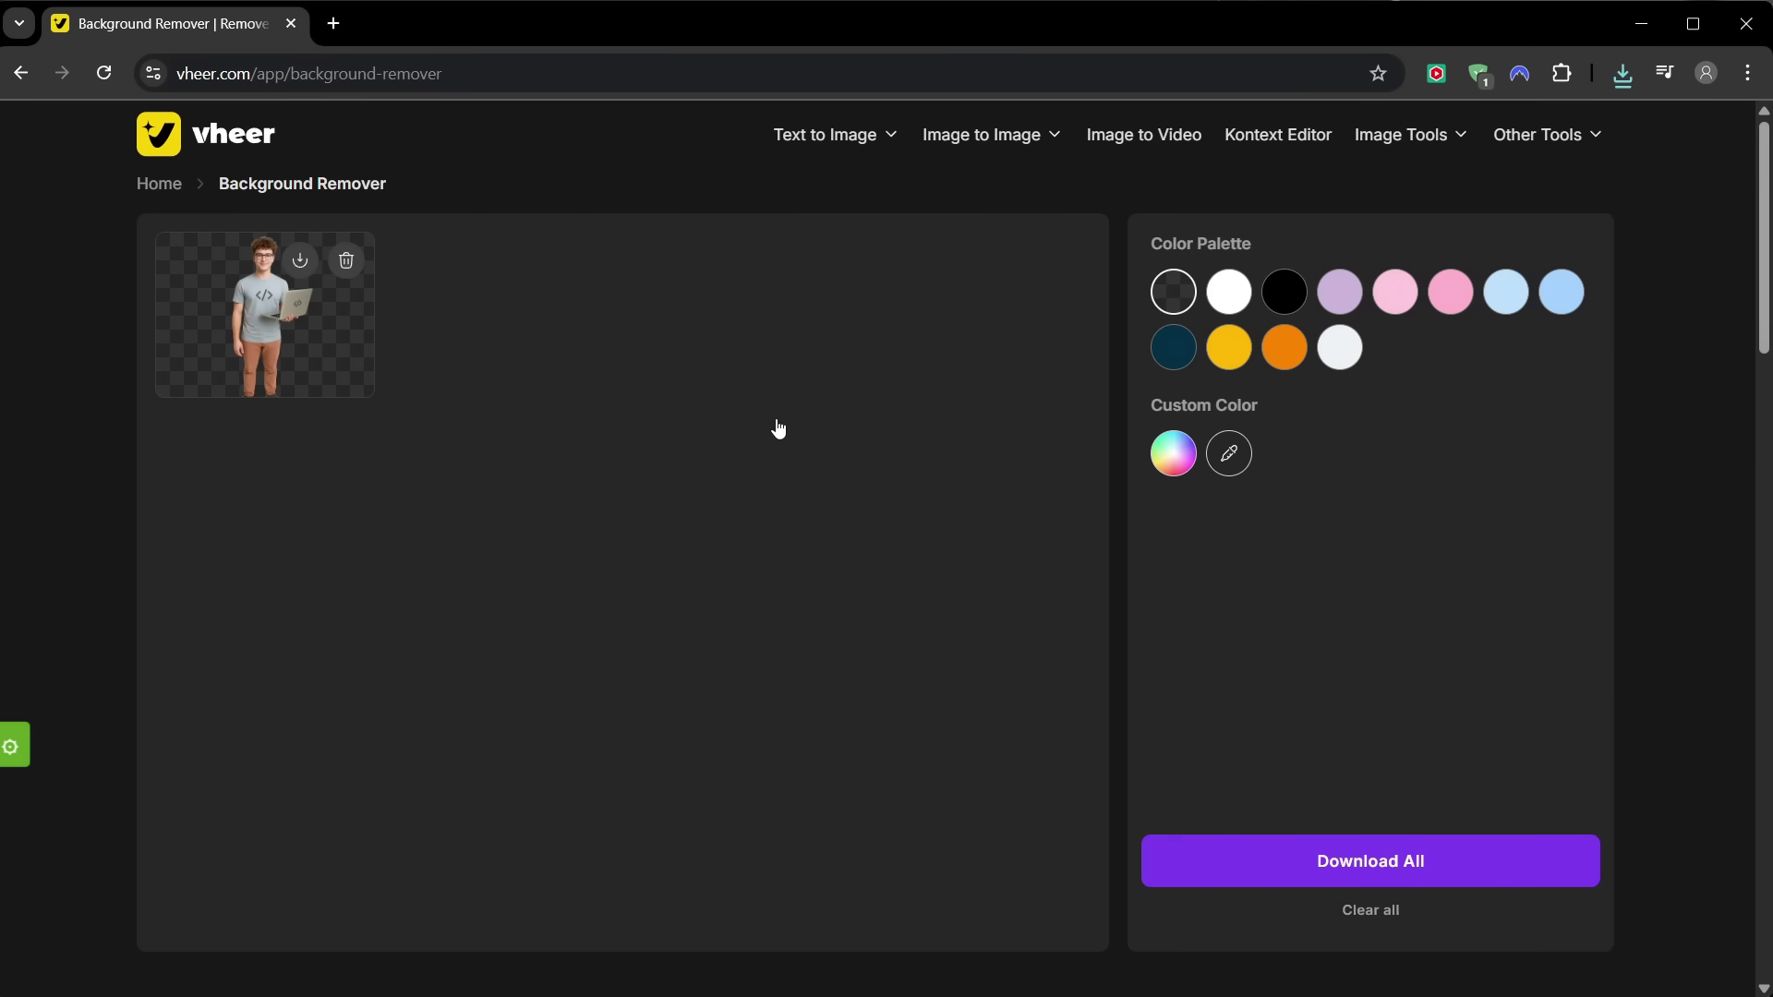
Open the Image to Video introduction page and read through its sample videos, features and use cases
{"action": "left_click", "coordinate": [1150, 140]}
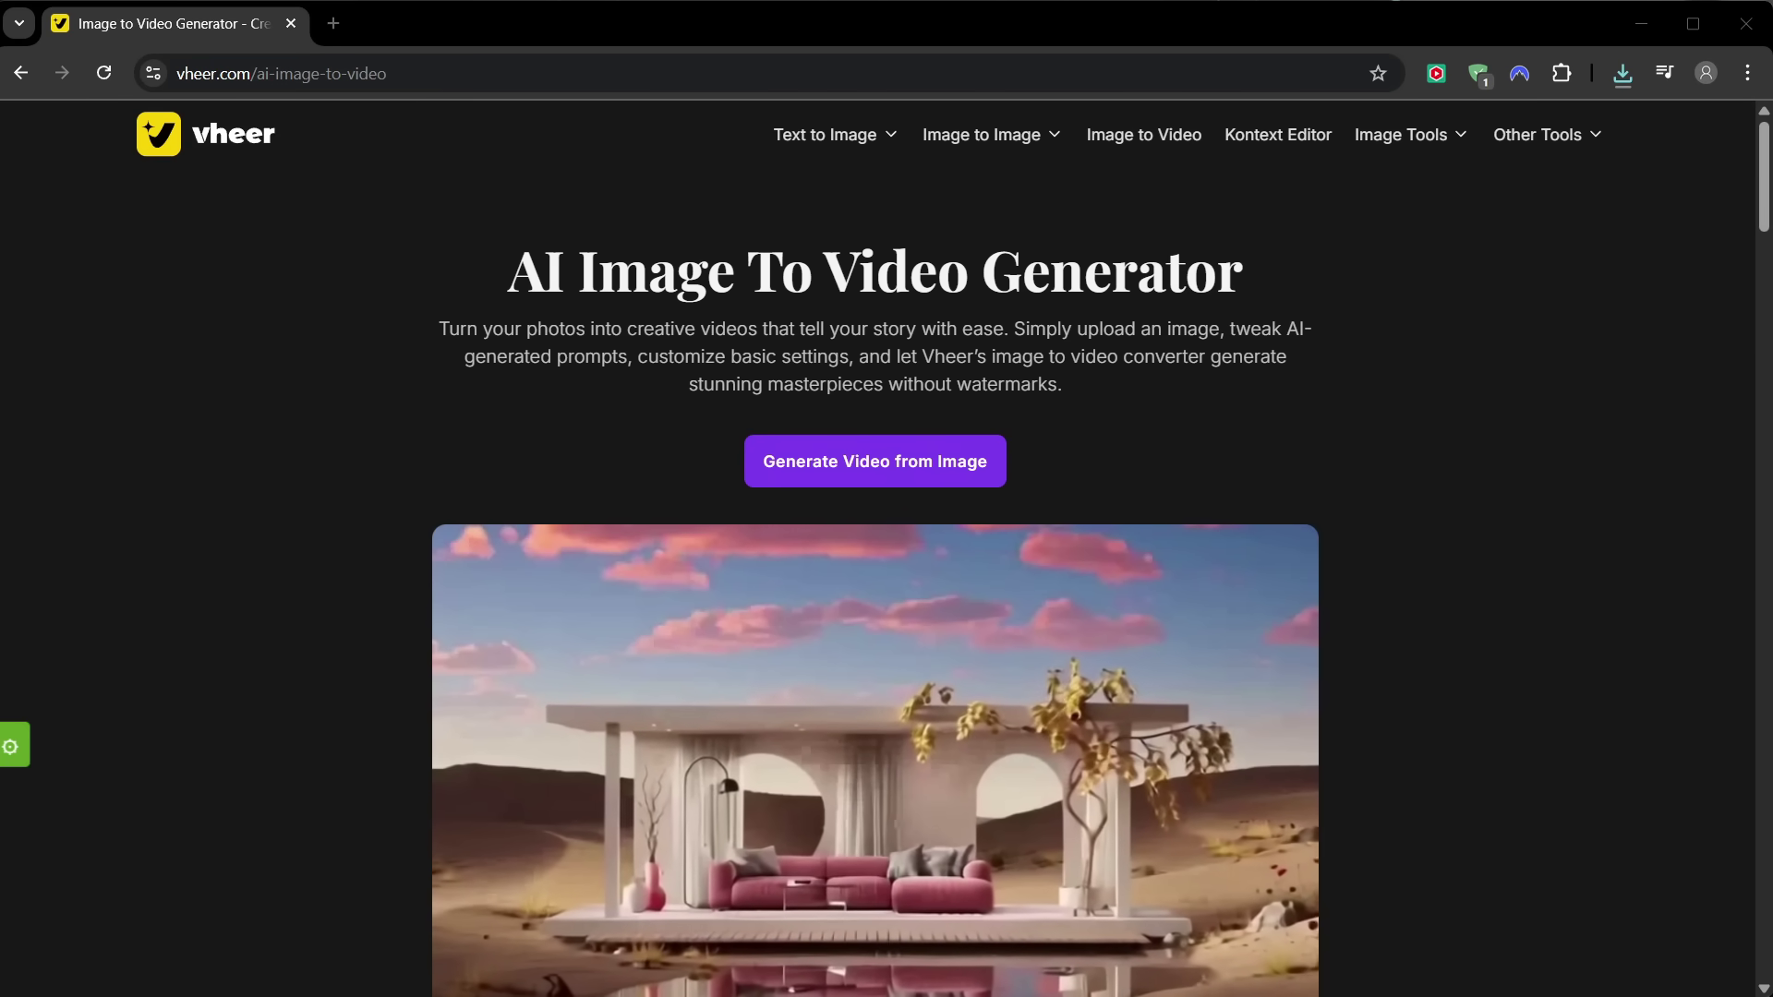
{"action": "scroll", "coordinate": [1391, 522], "scroll_direction": "down", "scroll_amount": 9}
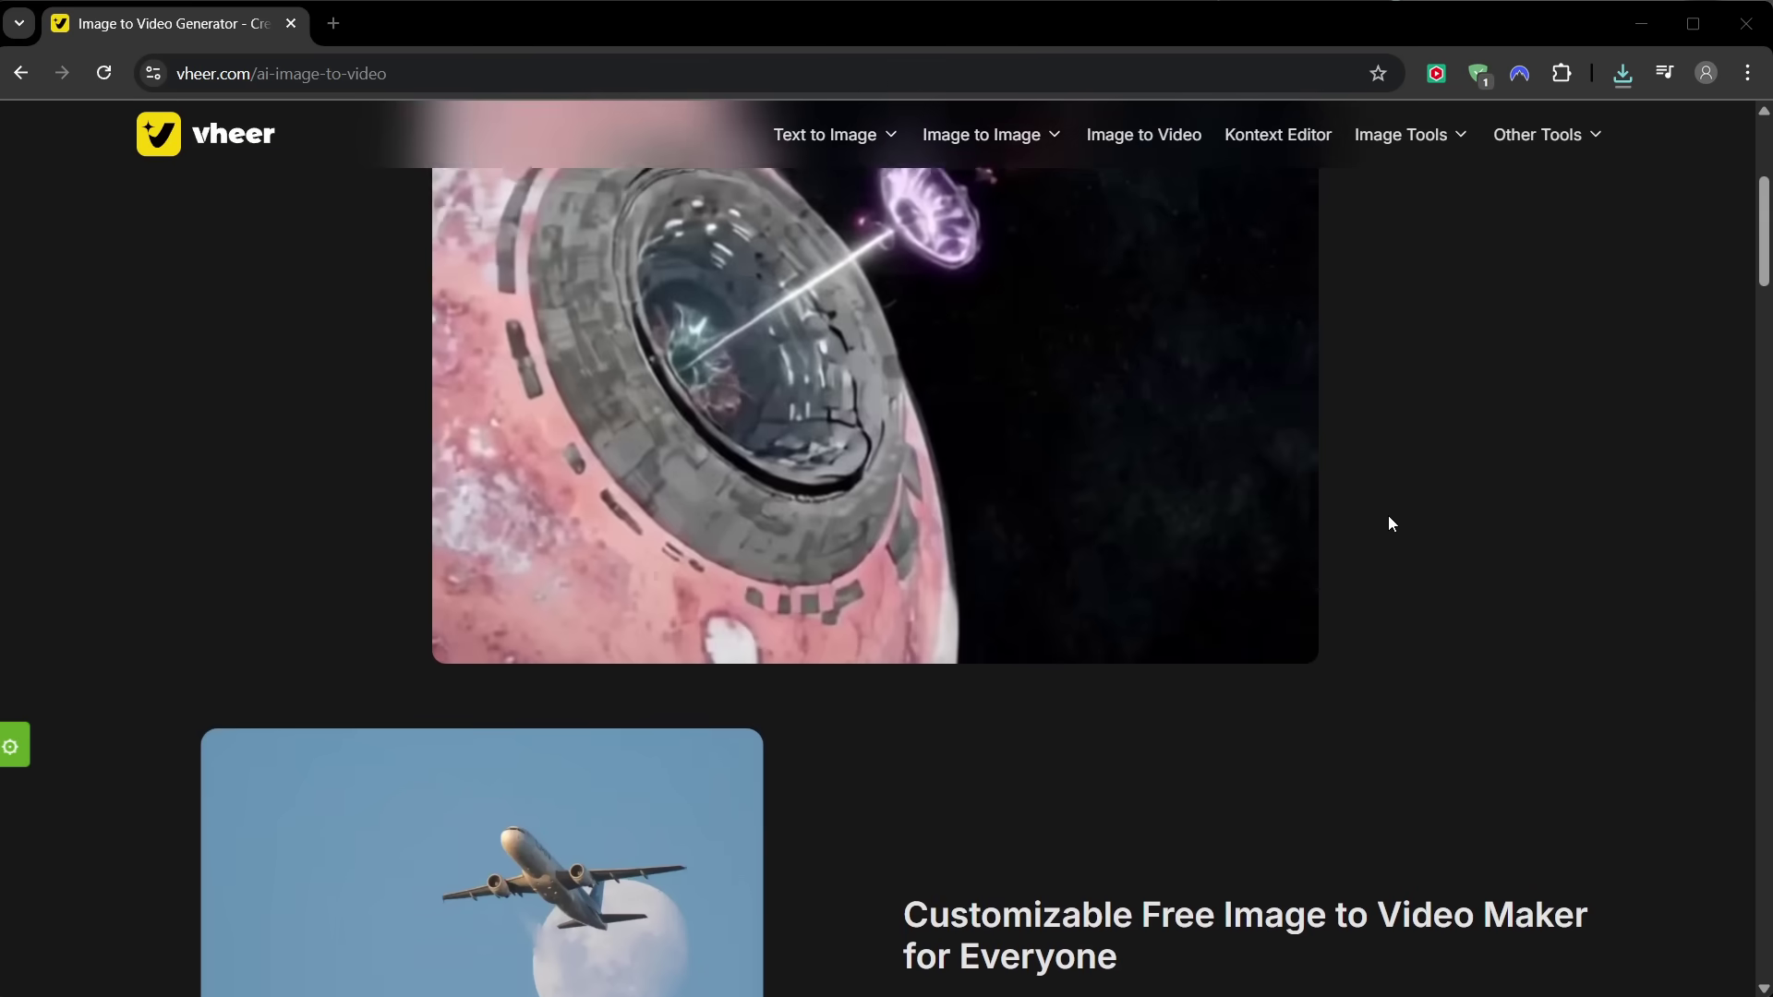
{"action": "scroll", "coordinate": [1392, 522], "scroll_direction": "down", "scroll_amount": 6}
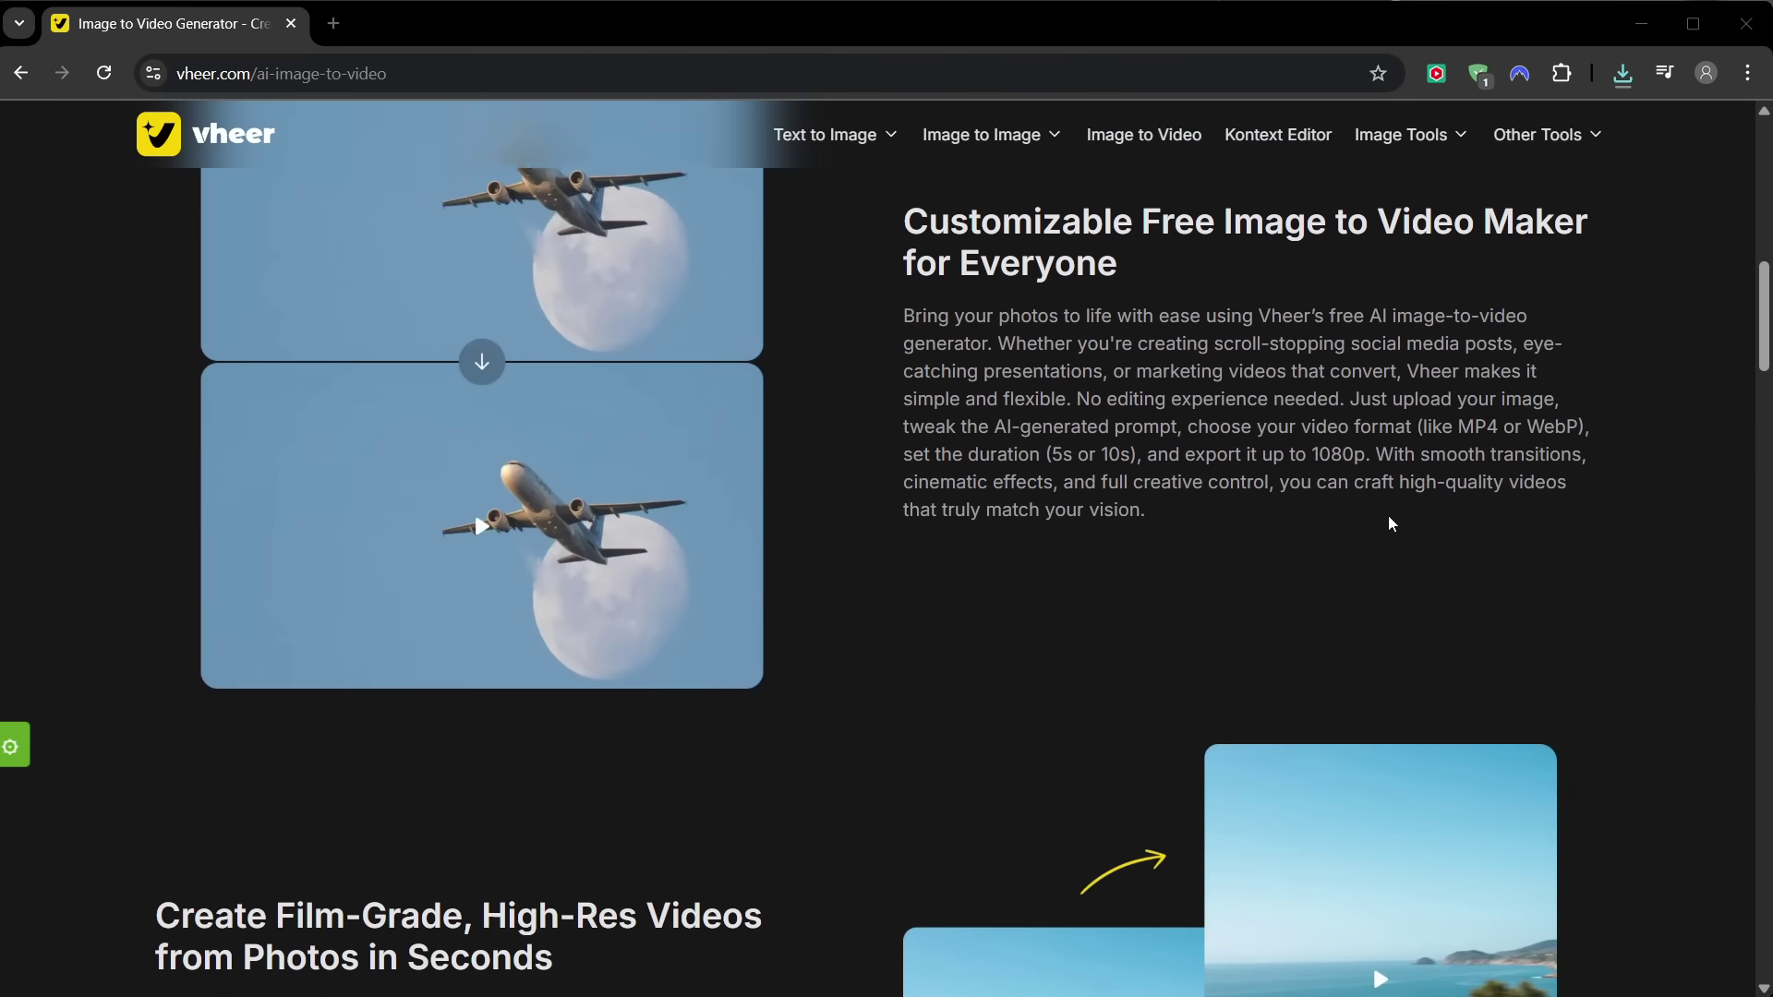
{"action": "scroll", "coordinate": [1391, 522], "scroll_direction": "down", "scroll_amount": 10}
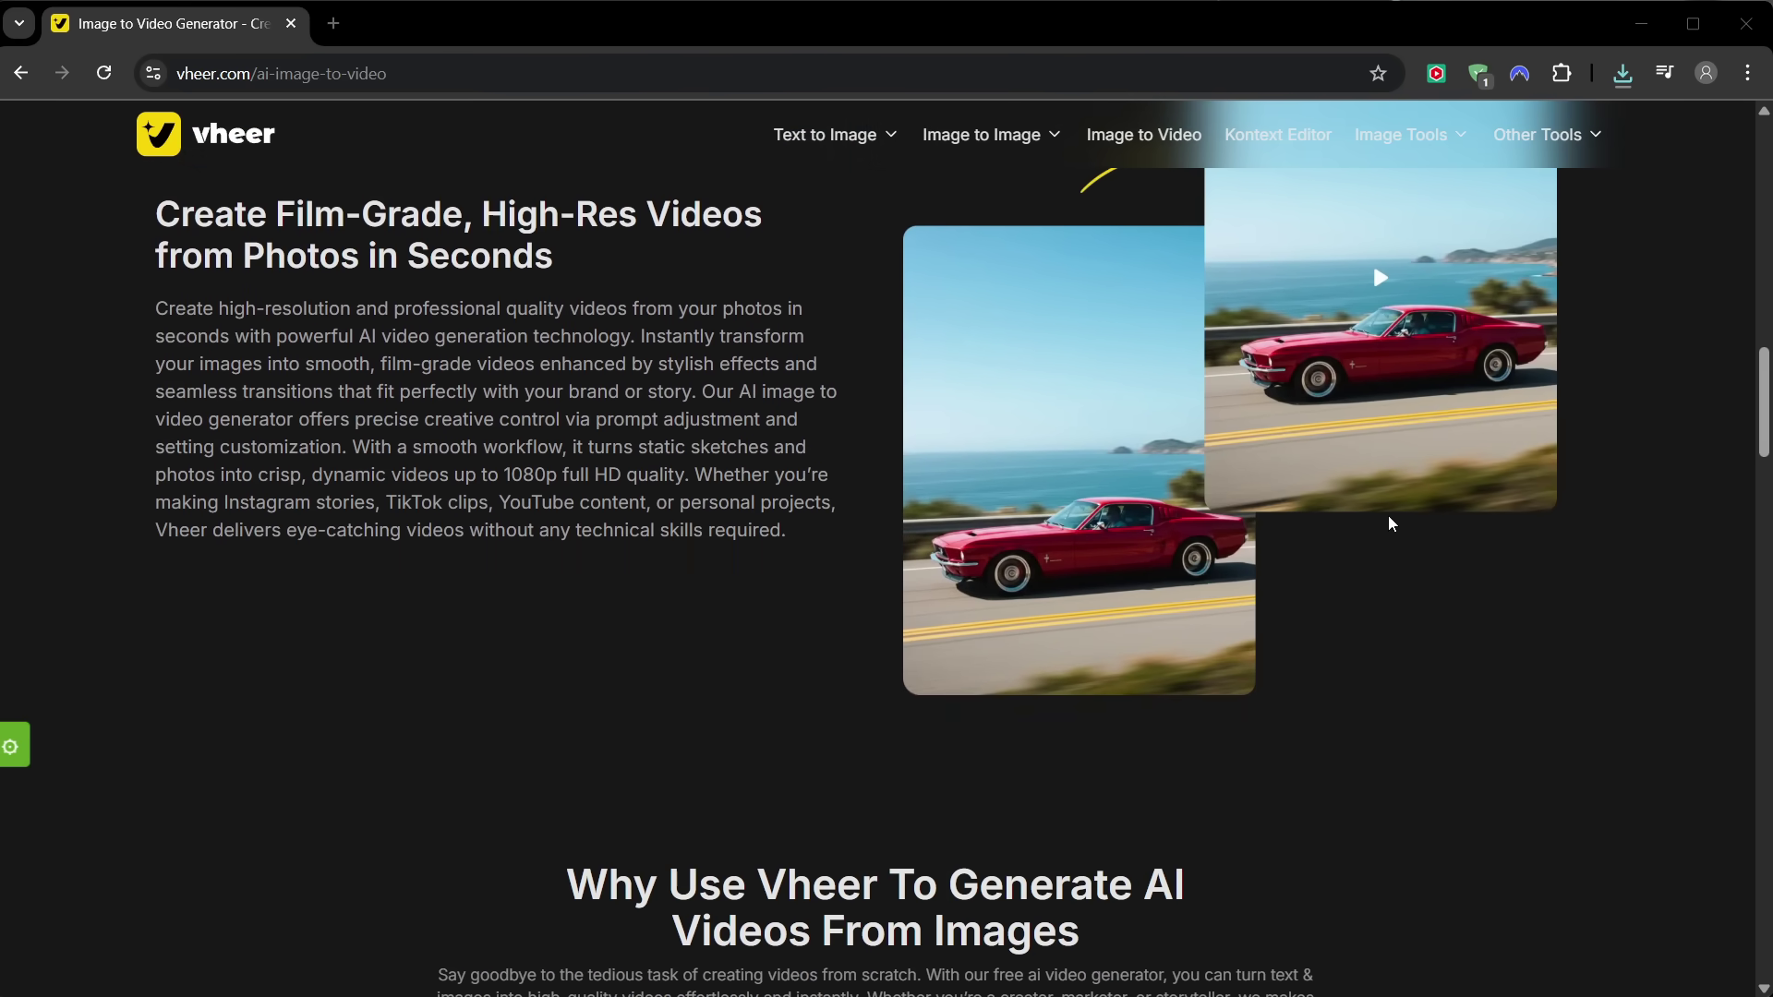
{"action": "scroll", "coordinate": [1392, 523], "scroll_direction": "down", "scroll_amount": 7}
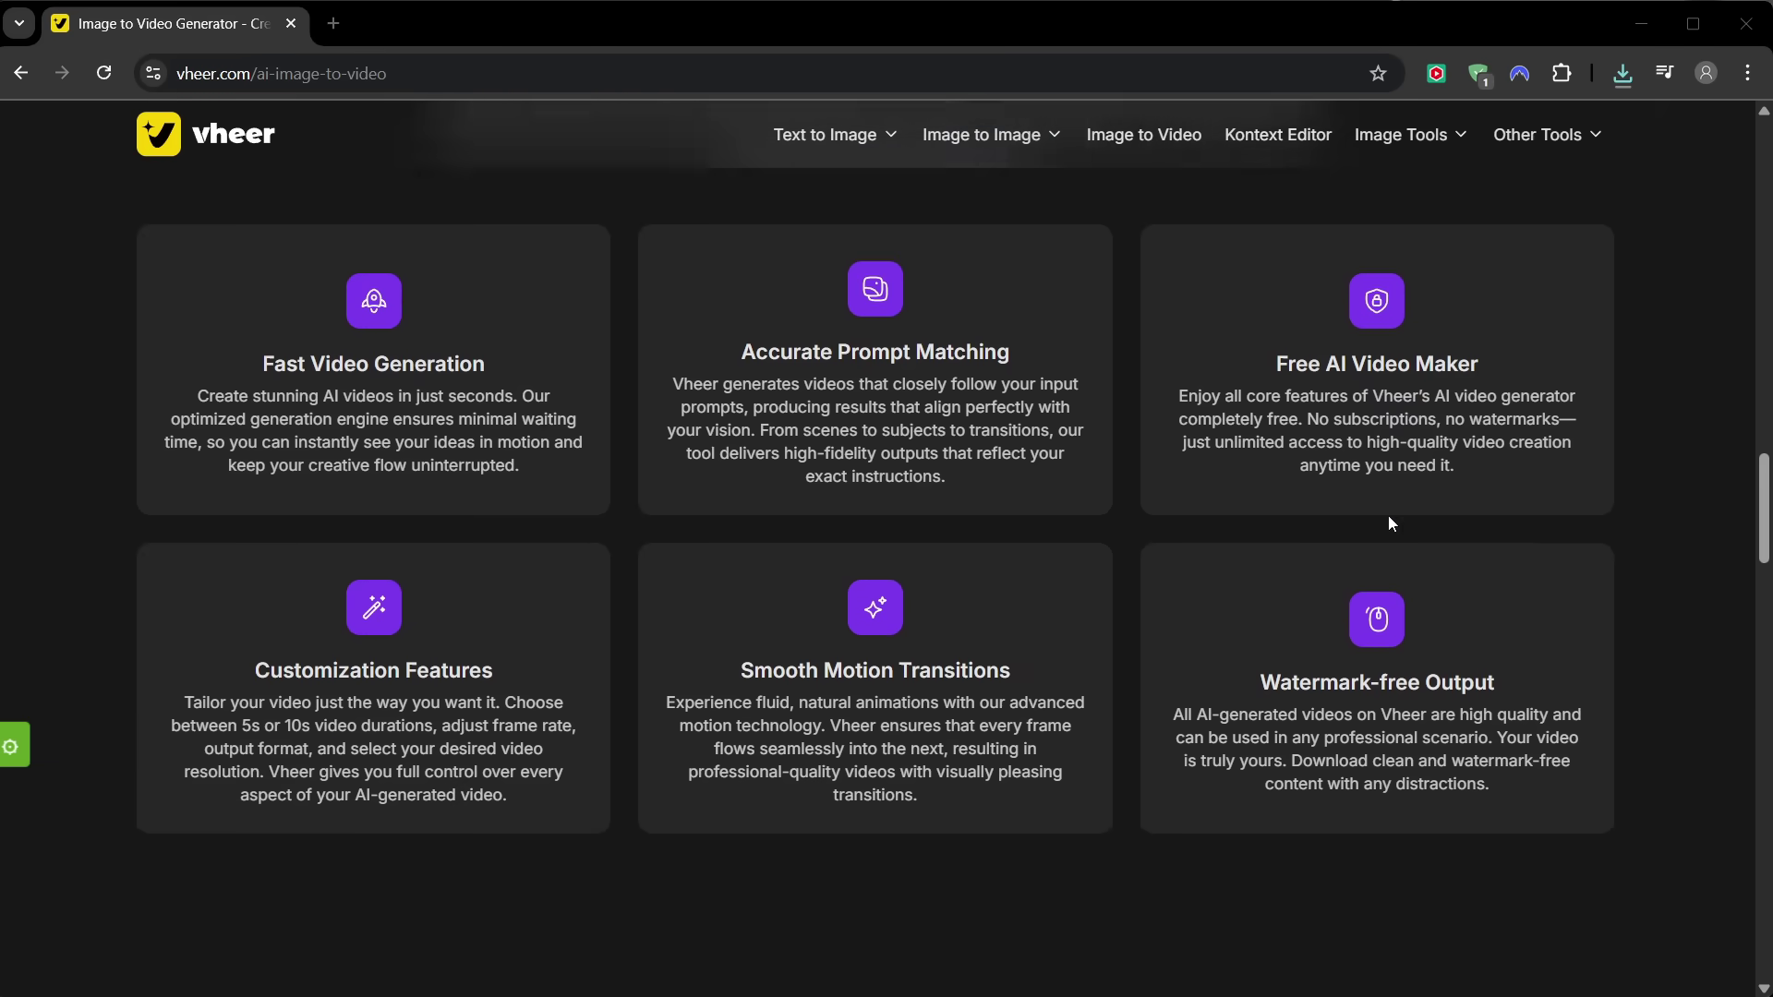
{"action": "scroll", "coordinate": [1388, 520], "scroll_direction": "down", "scroll_amount": 7}
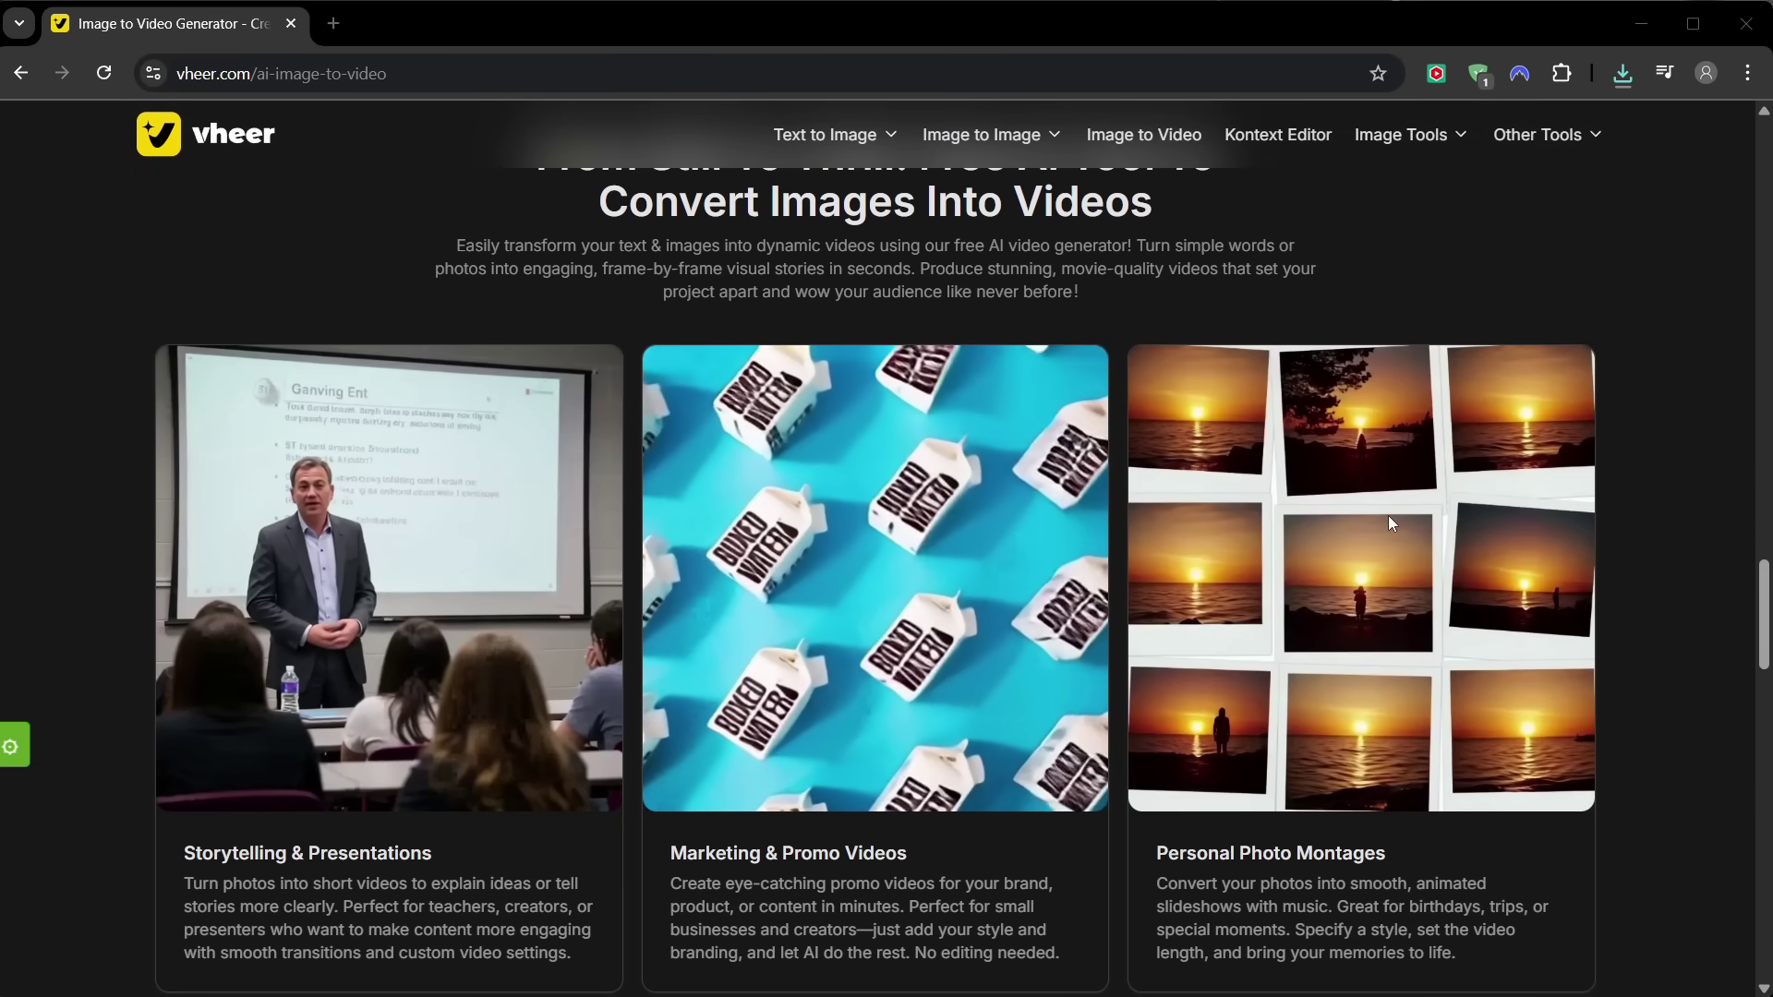
{"action": "scroll", "coordinate": [1388, 515], "scroll_direction": "down", "scroll_amount": 3}
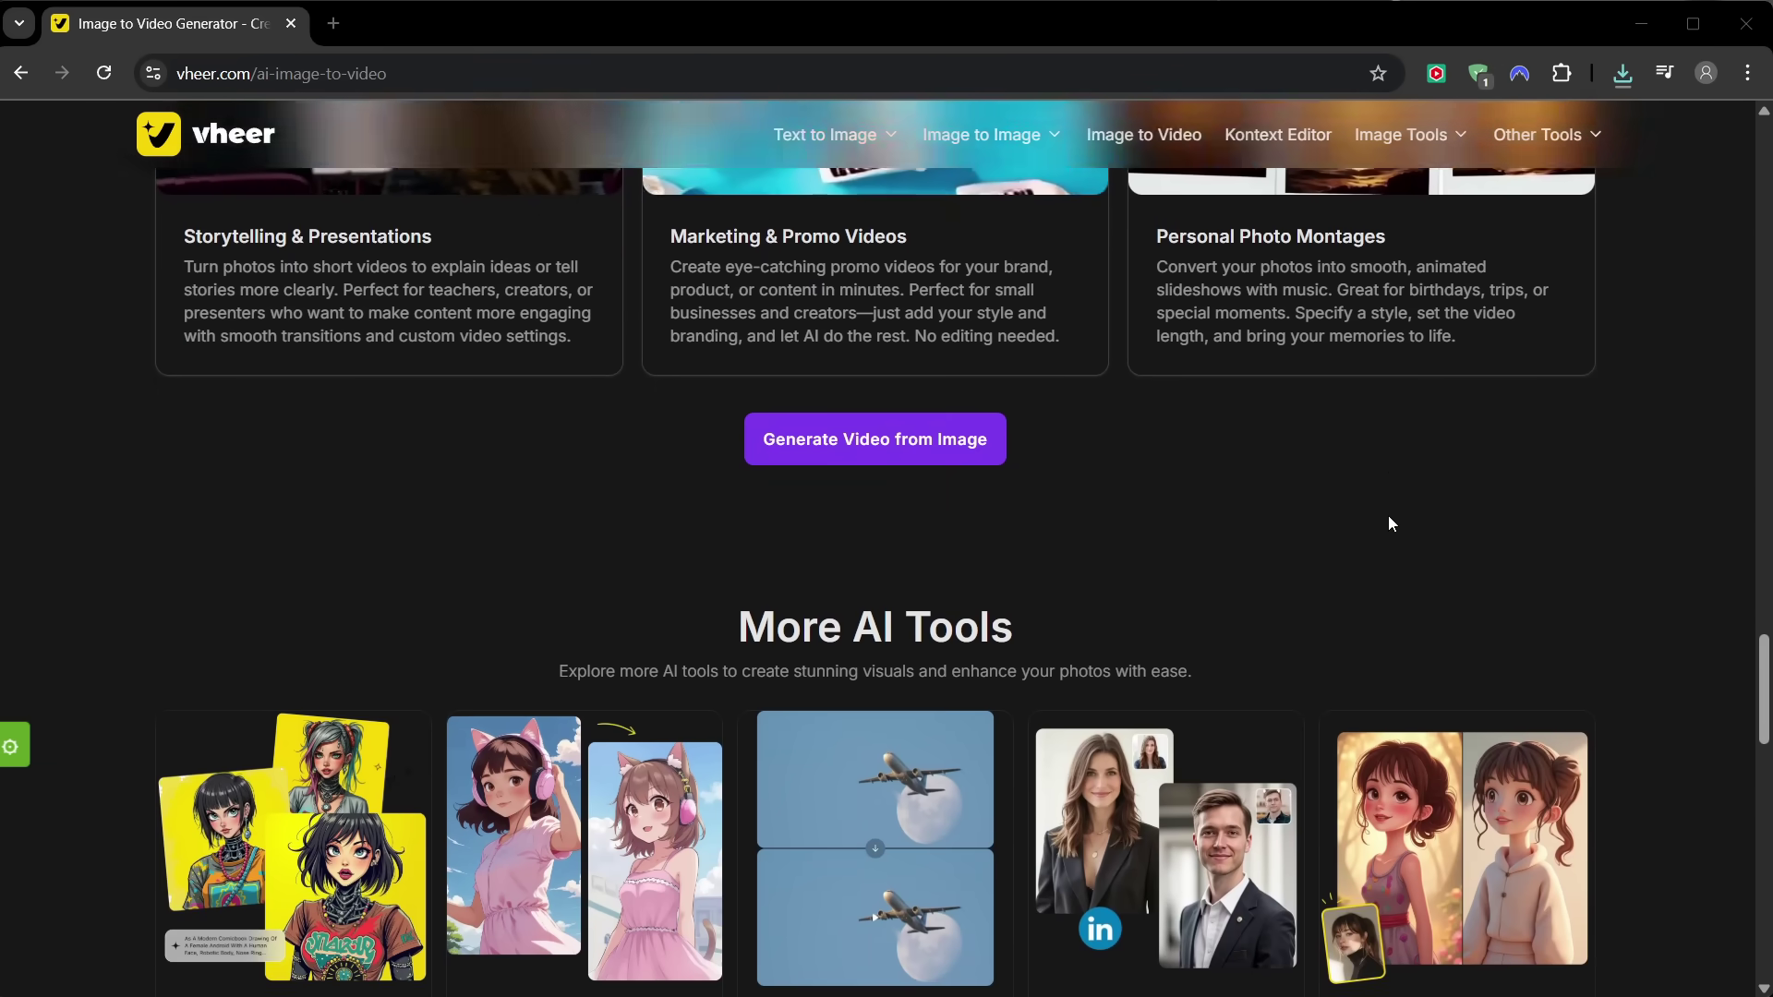
{"action": "scroll", "coordinate": [1410, 518], "scroll_direction": "up", "scroll_amount": 6}
{"action": "scroll", "coordinate": [1449, 537], "scroll_direction": "up", "scroll_amount": 20}
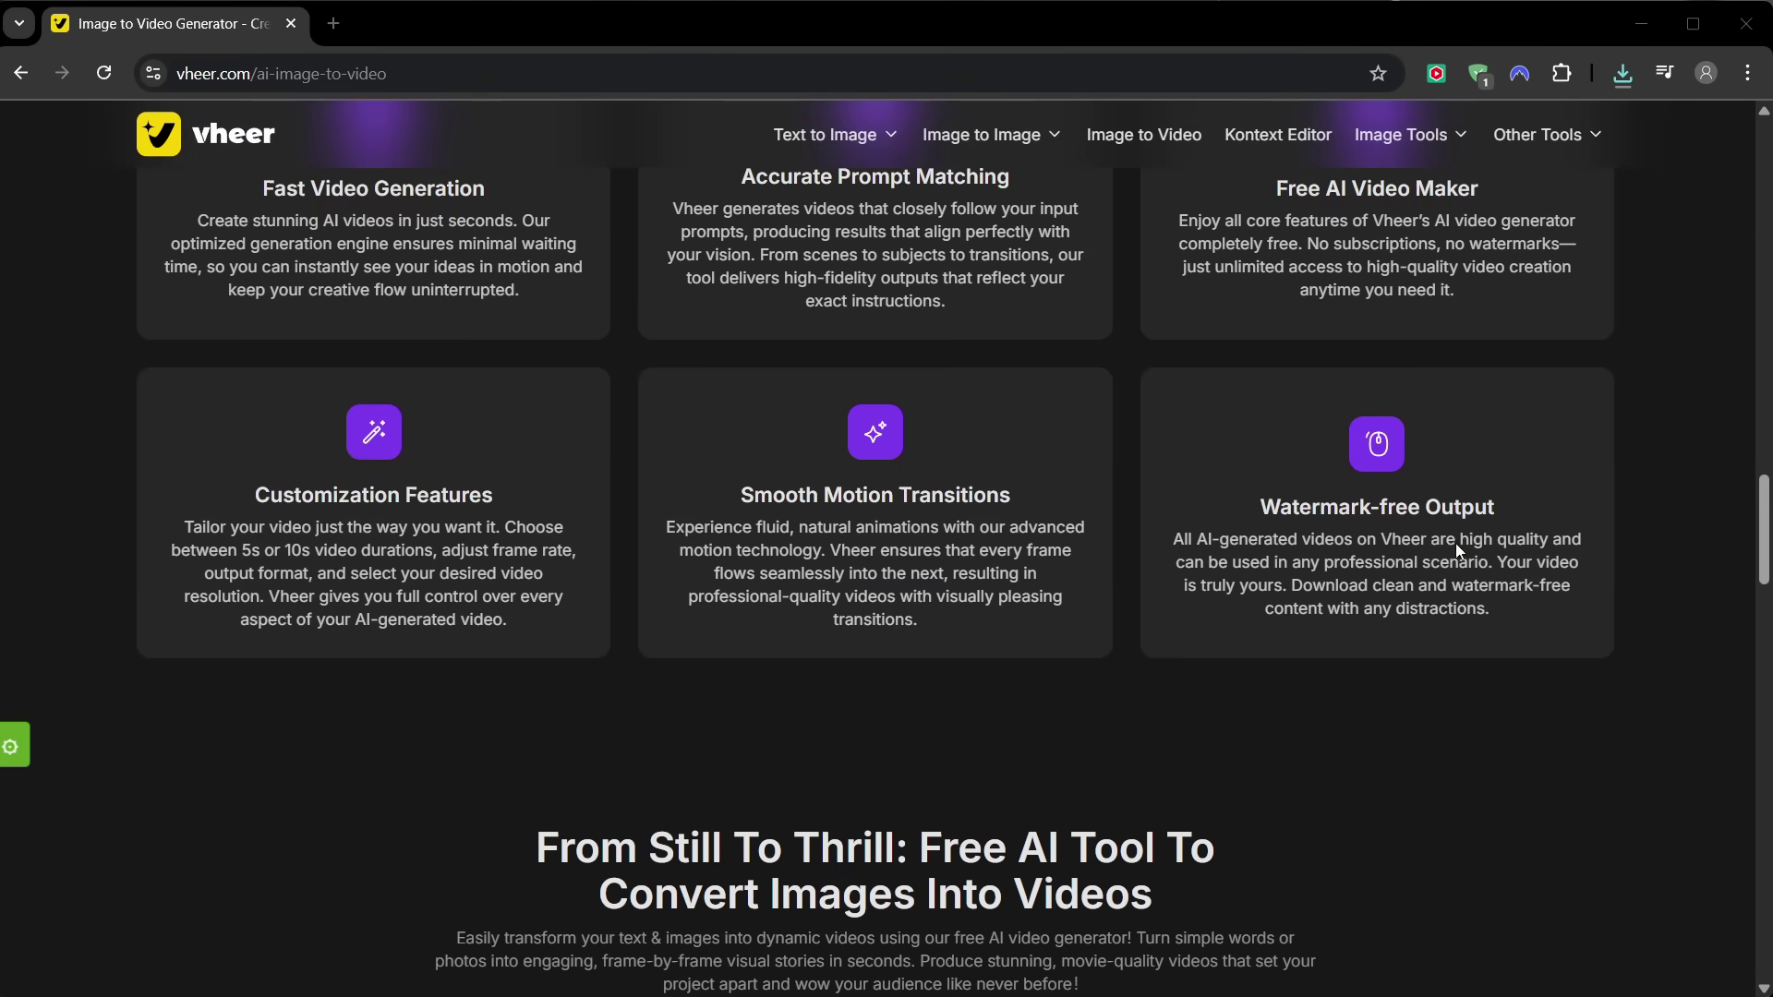
{"action": "scroll", "coordinate": [1345, 573], "scroll_direction": "up", "scroll_amount": 2}
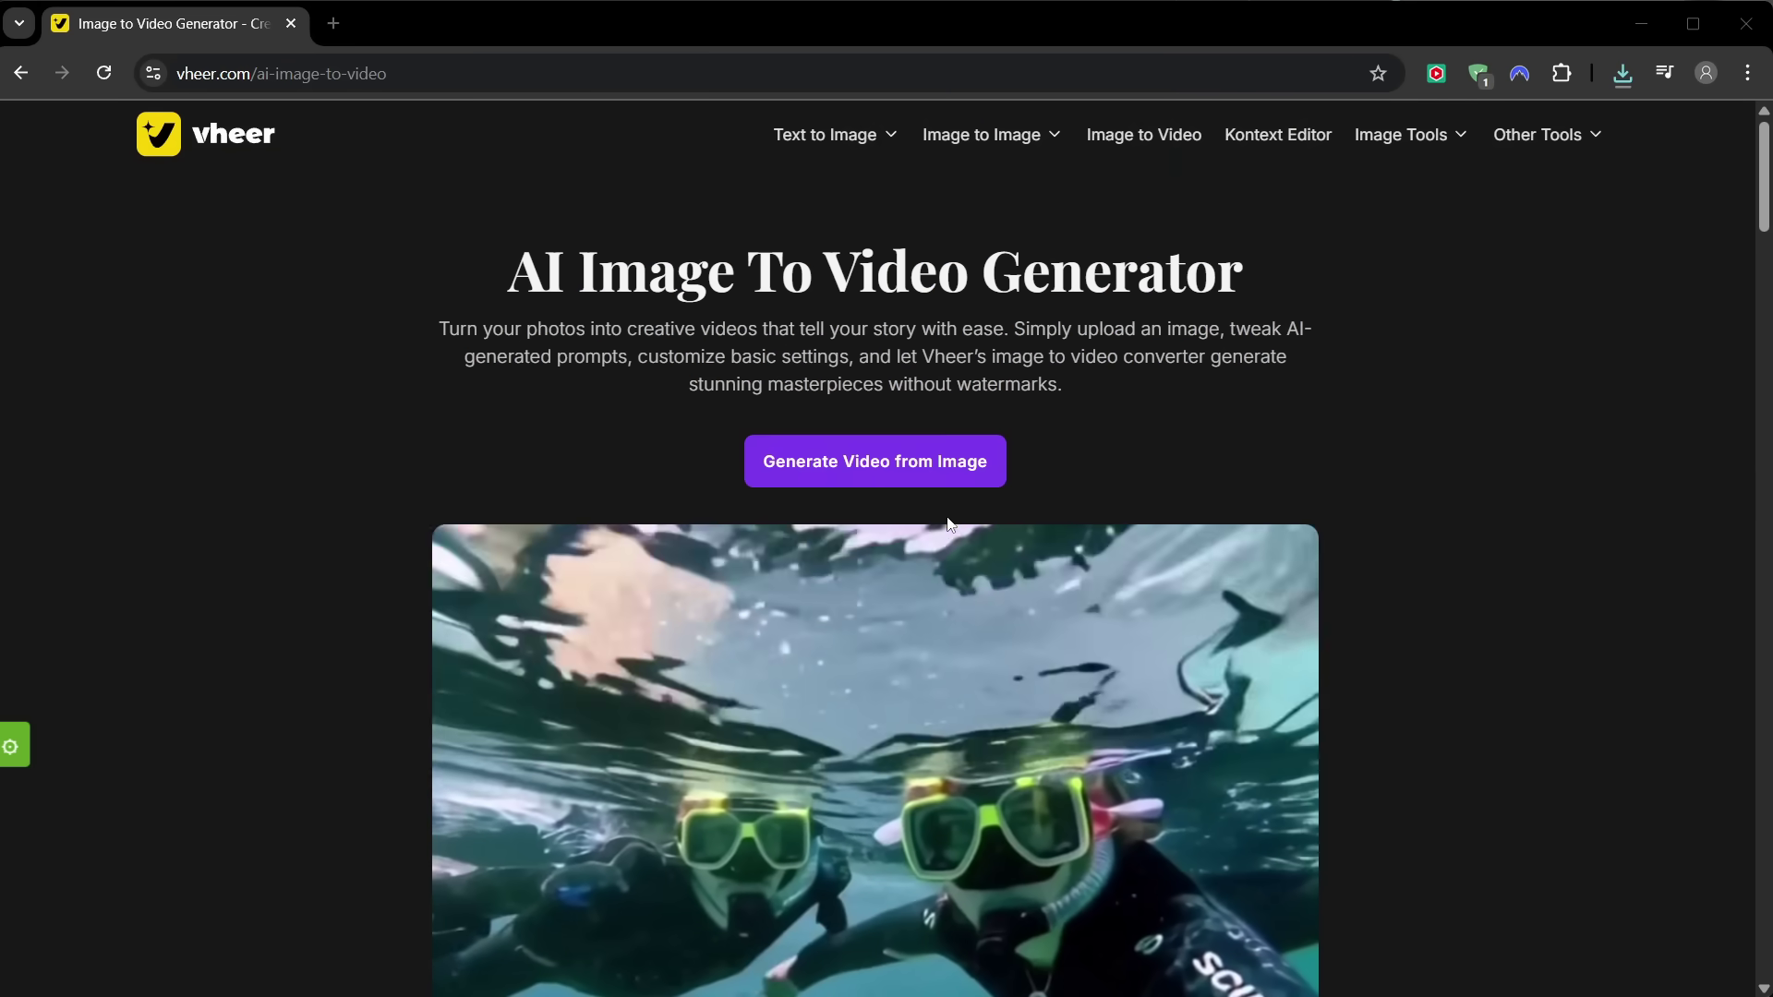
Open the image-to-video generator and add the copied image of the figure on a cliff at sunset
{"action": "left_click", "coordinate": [873, 459]}
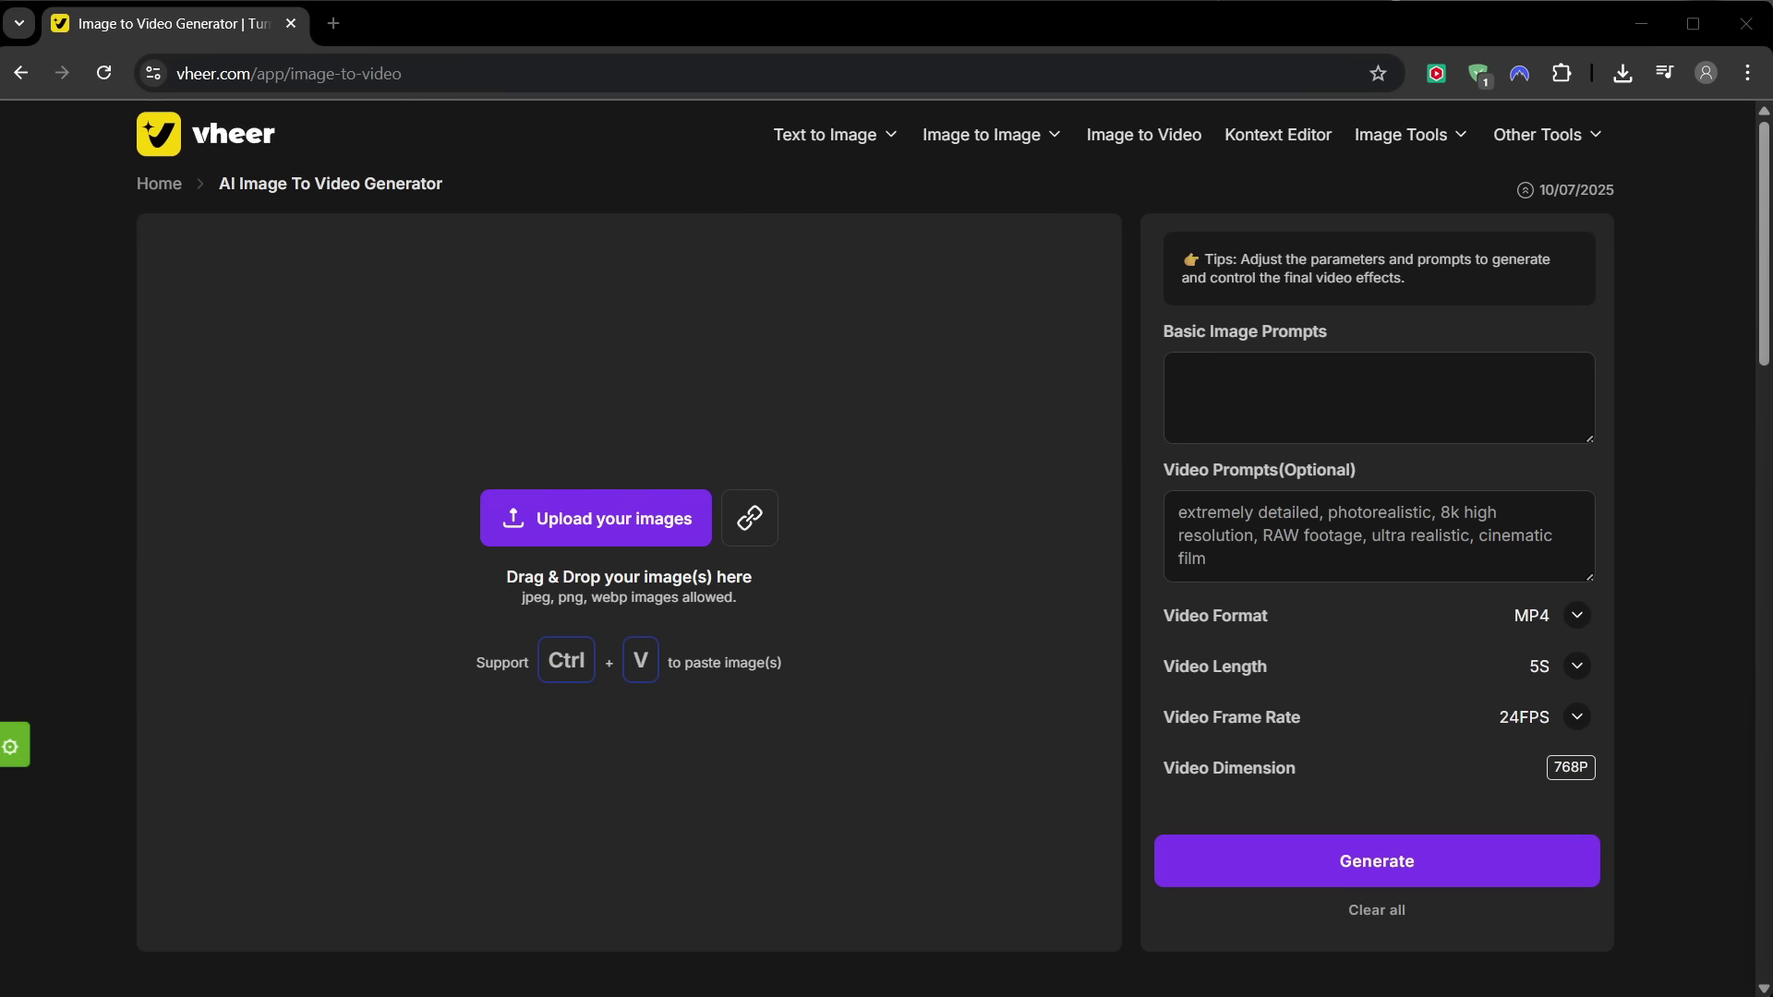
{"action": "key", "text": "ctrl+v"}
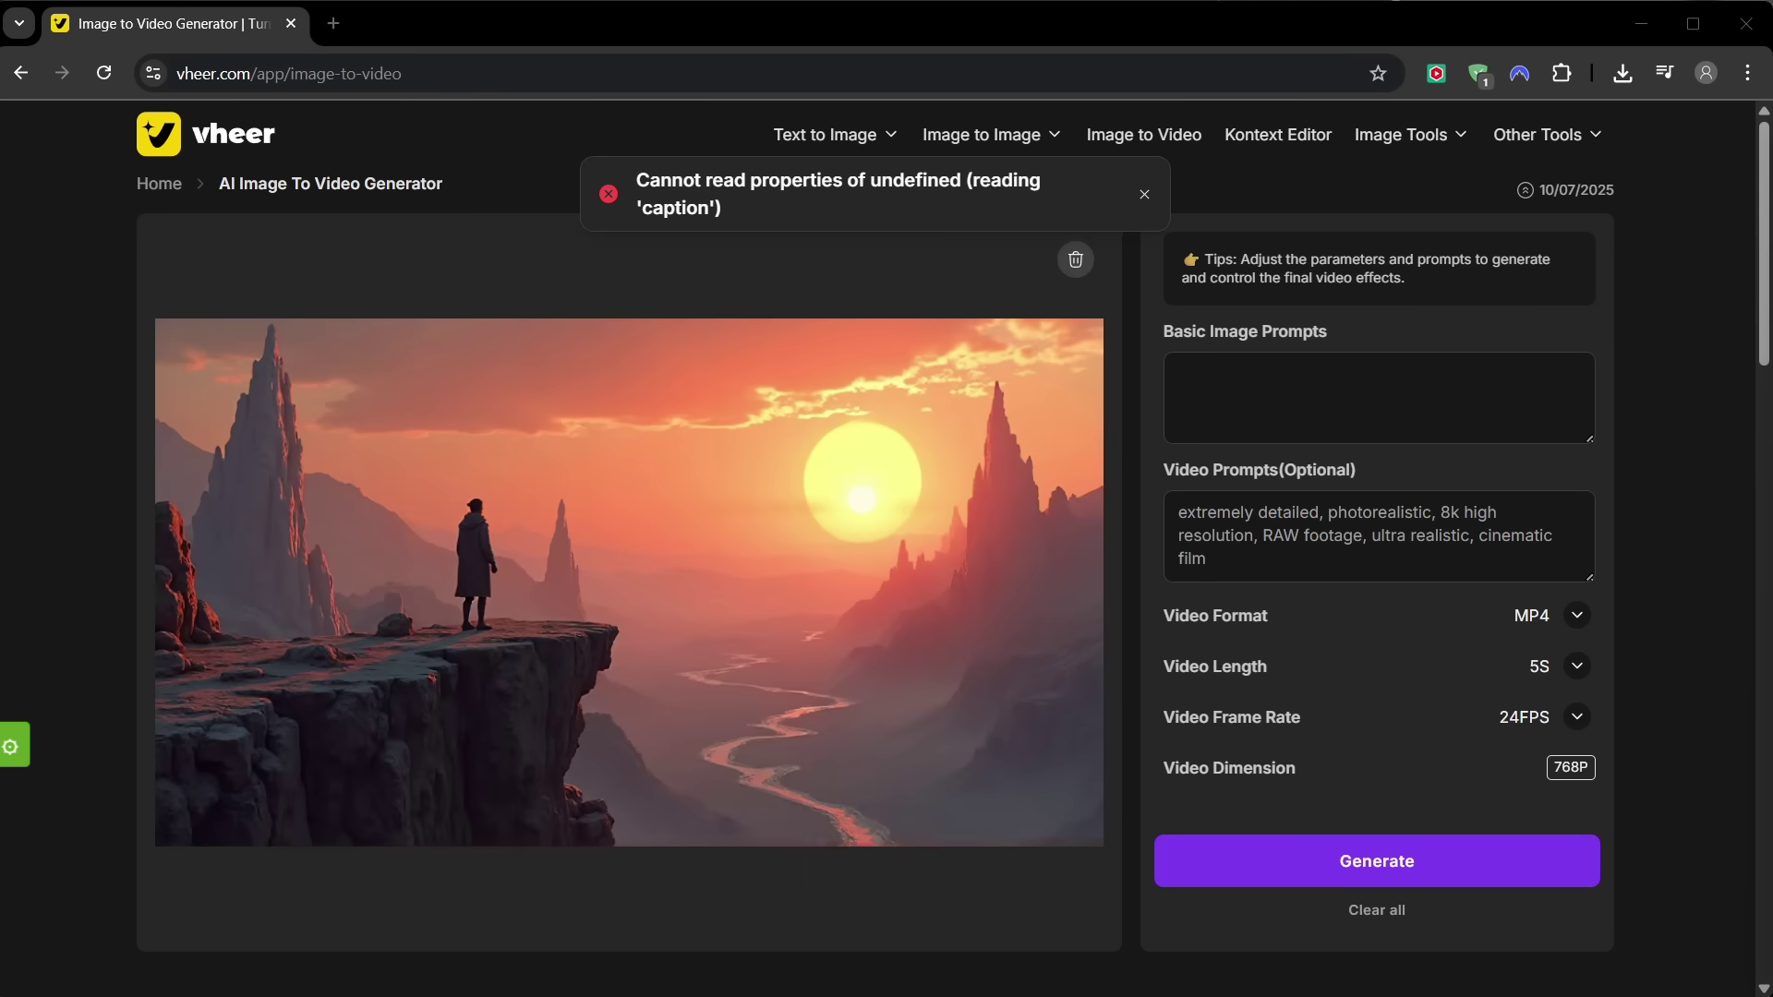
Set the video prompt to "slow pan across the landscape, clouds drifting gently, subtle heat haze rising from the sand." and generate the video
{"action": "left_click", "coordinate": [1507, 388]}
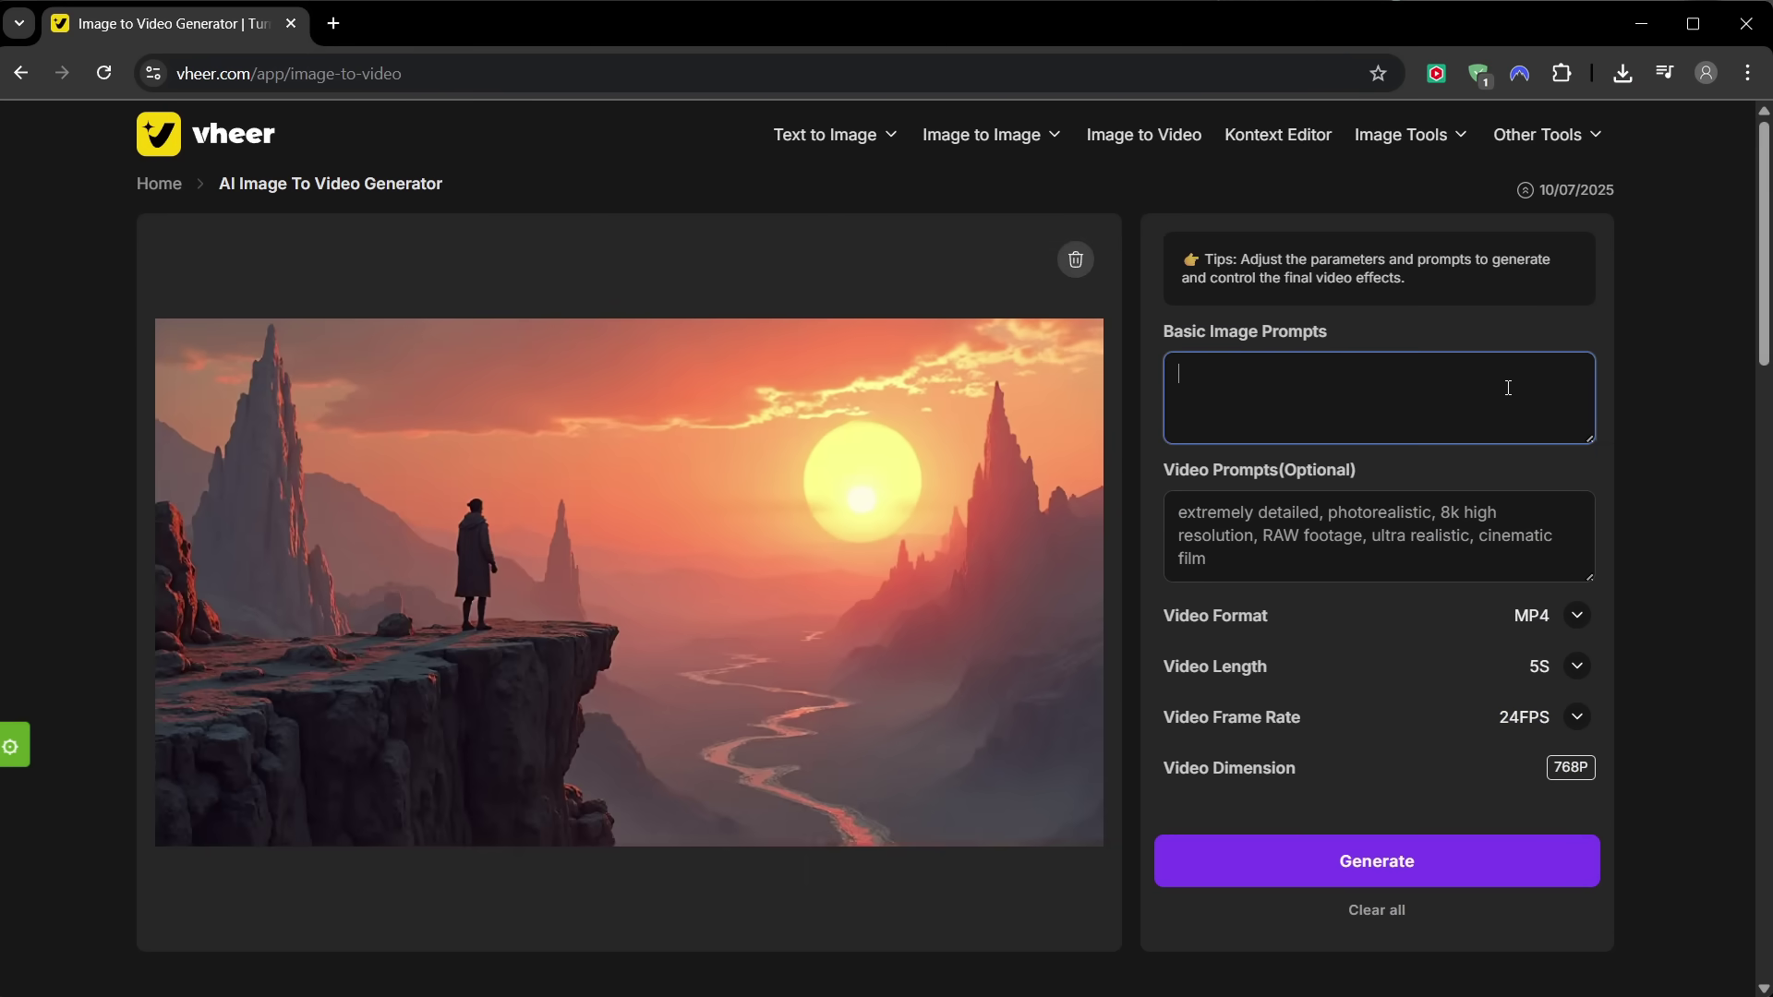
{"action": "left_click", "coordinate": [1469, 510]}
{"action": "key", "text": "ctrl+a"}
{"action": "type", "text": "slow pan across the landscape, clouds drifting gently, subtle heat haze rising from the sand."}
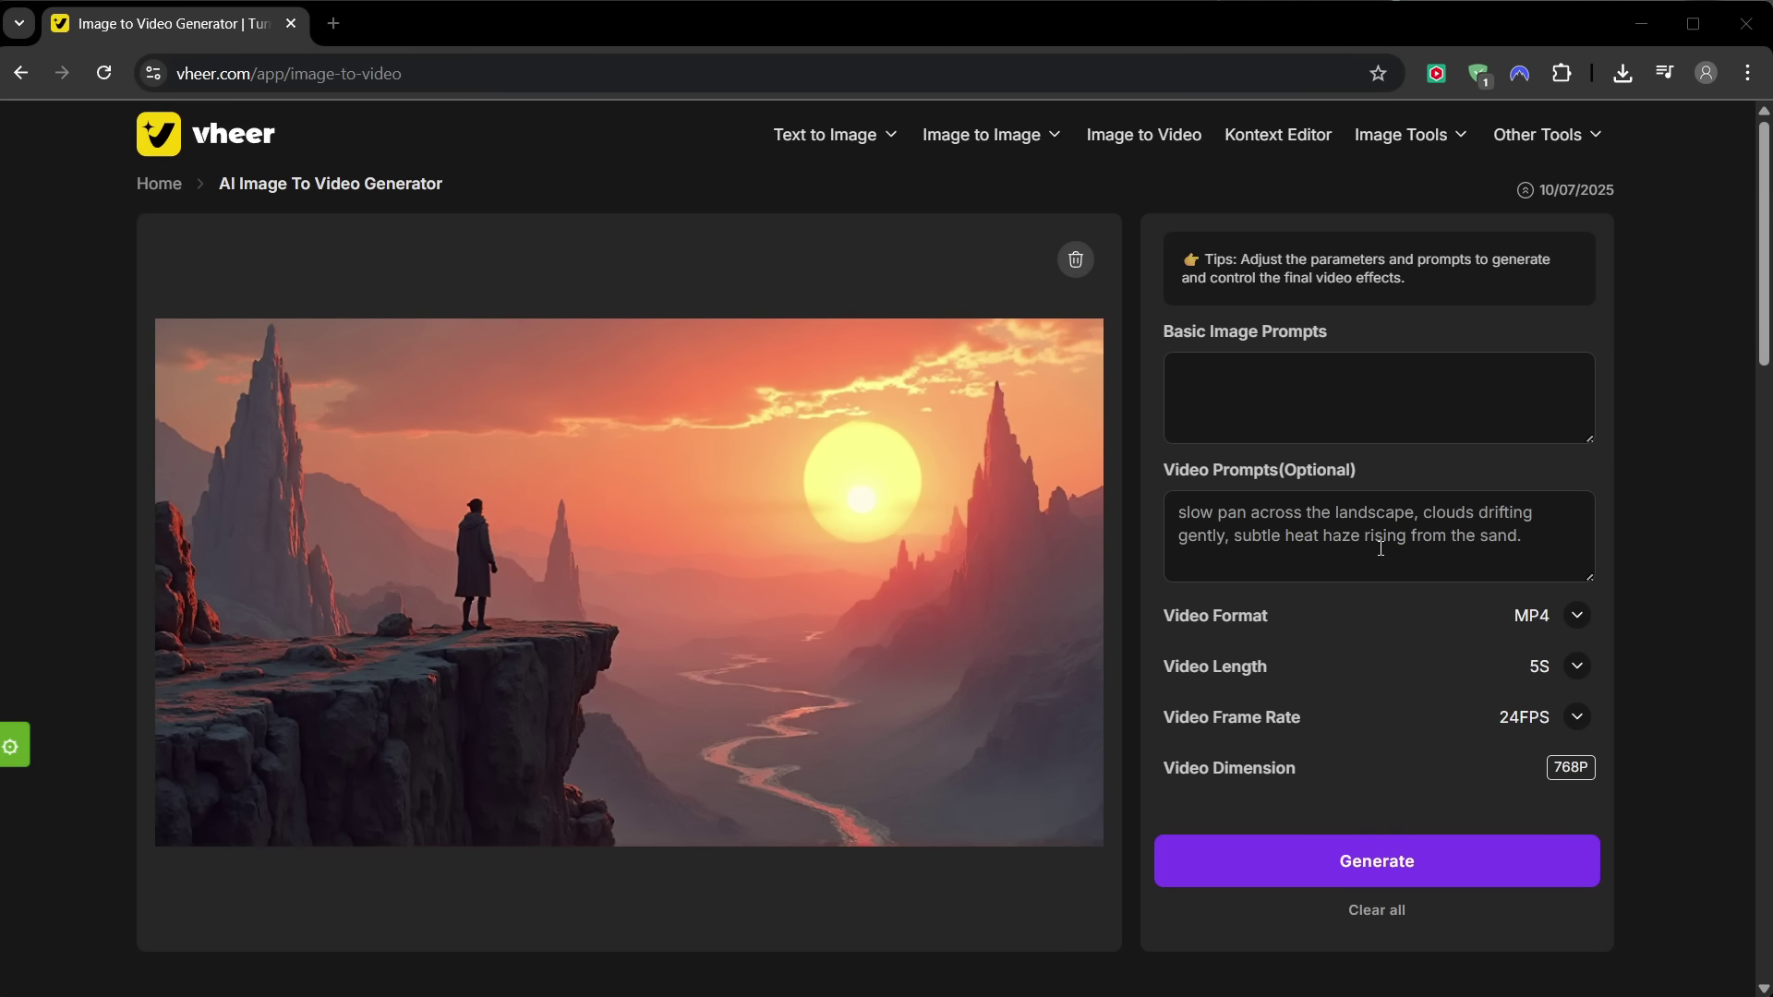
{"action": "left_click", "coordinate": [1405, 857]}
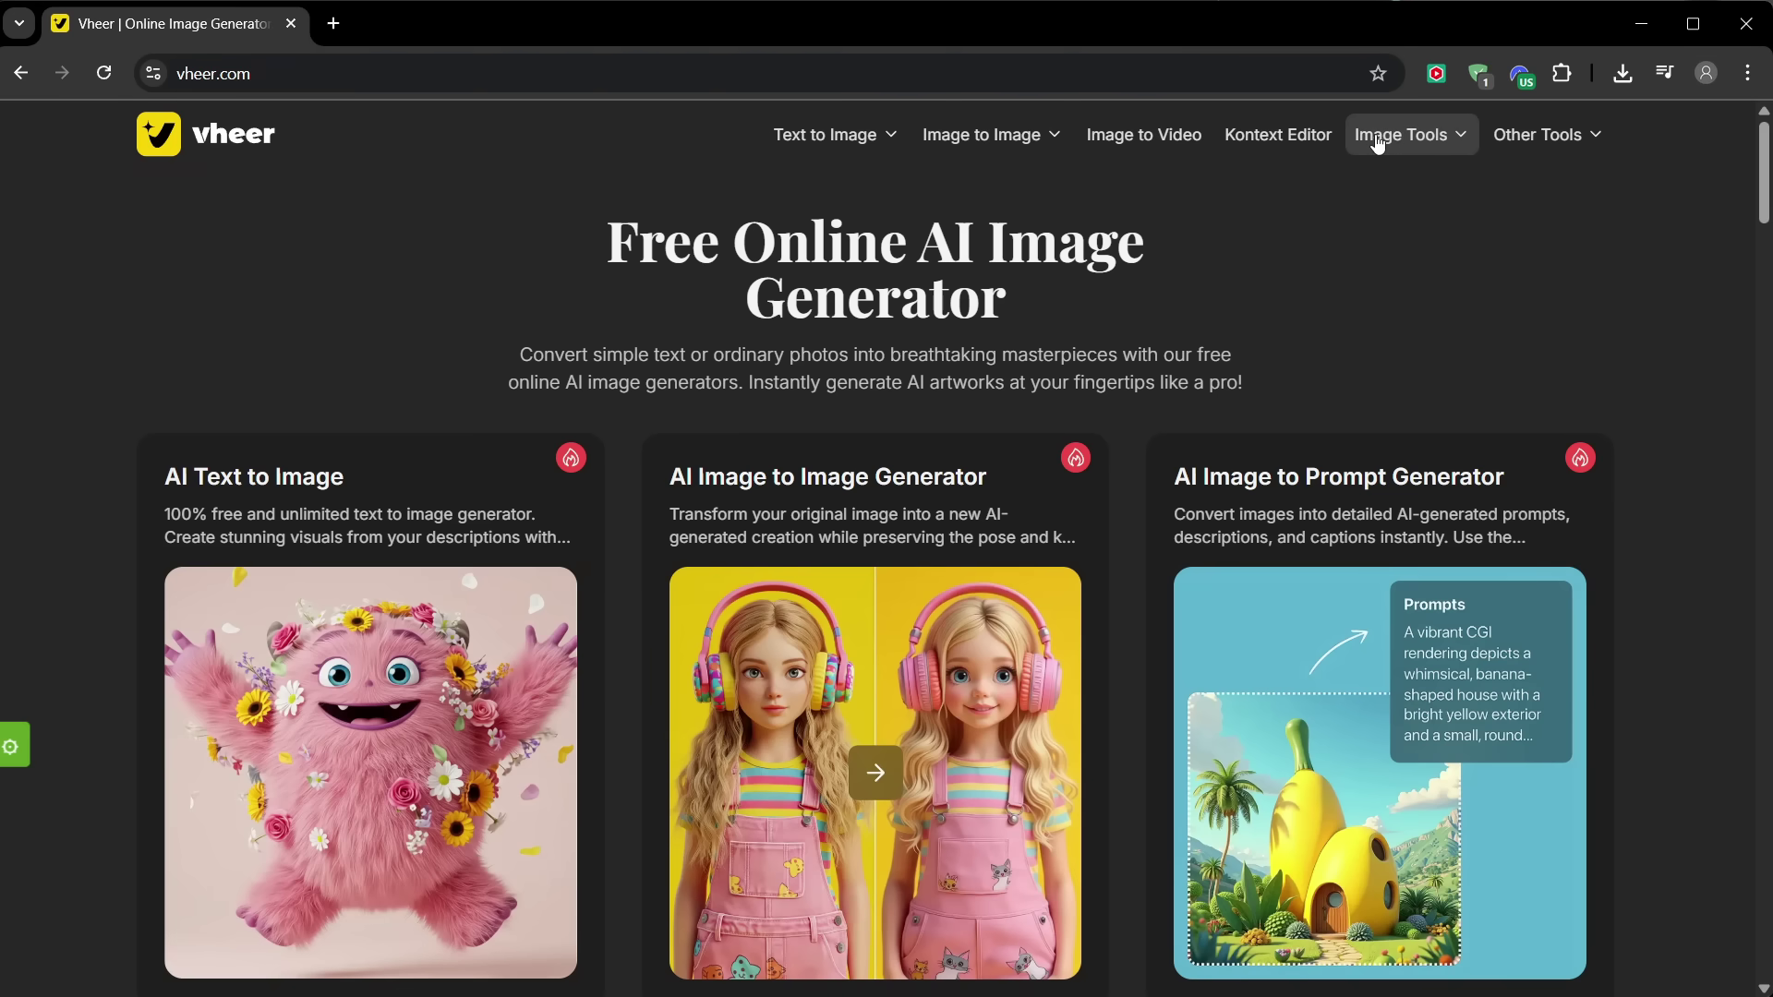
Examine the site's image and other tool categories, and look over the Kontext Editor and Image to Video introduction pages
{"action": "mouse_move", "coordinate": [1377, 143]}
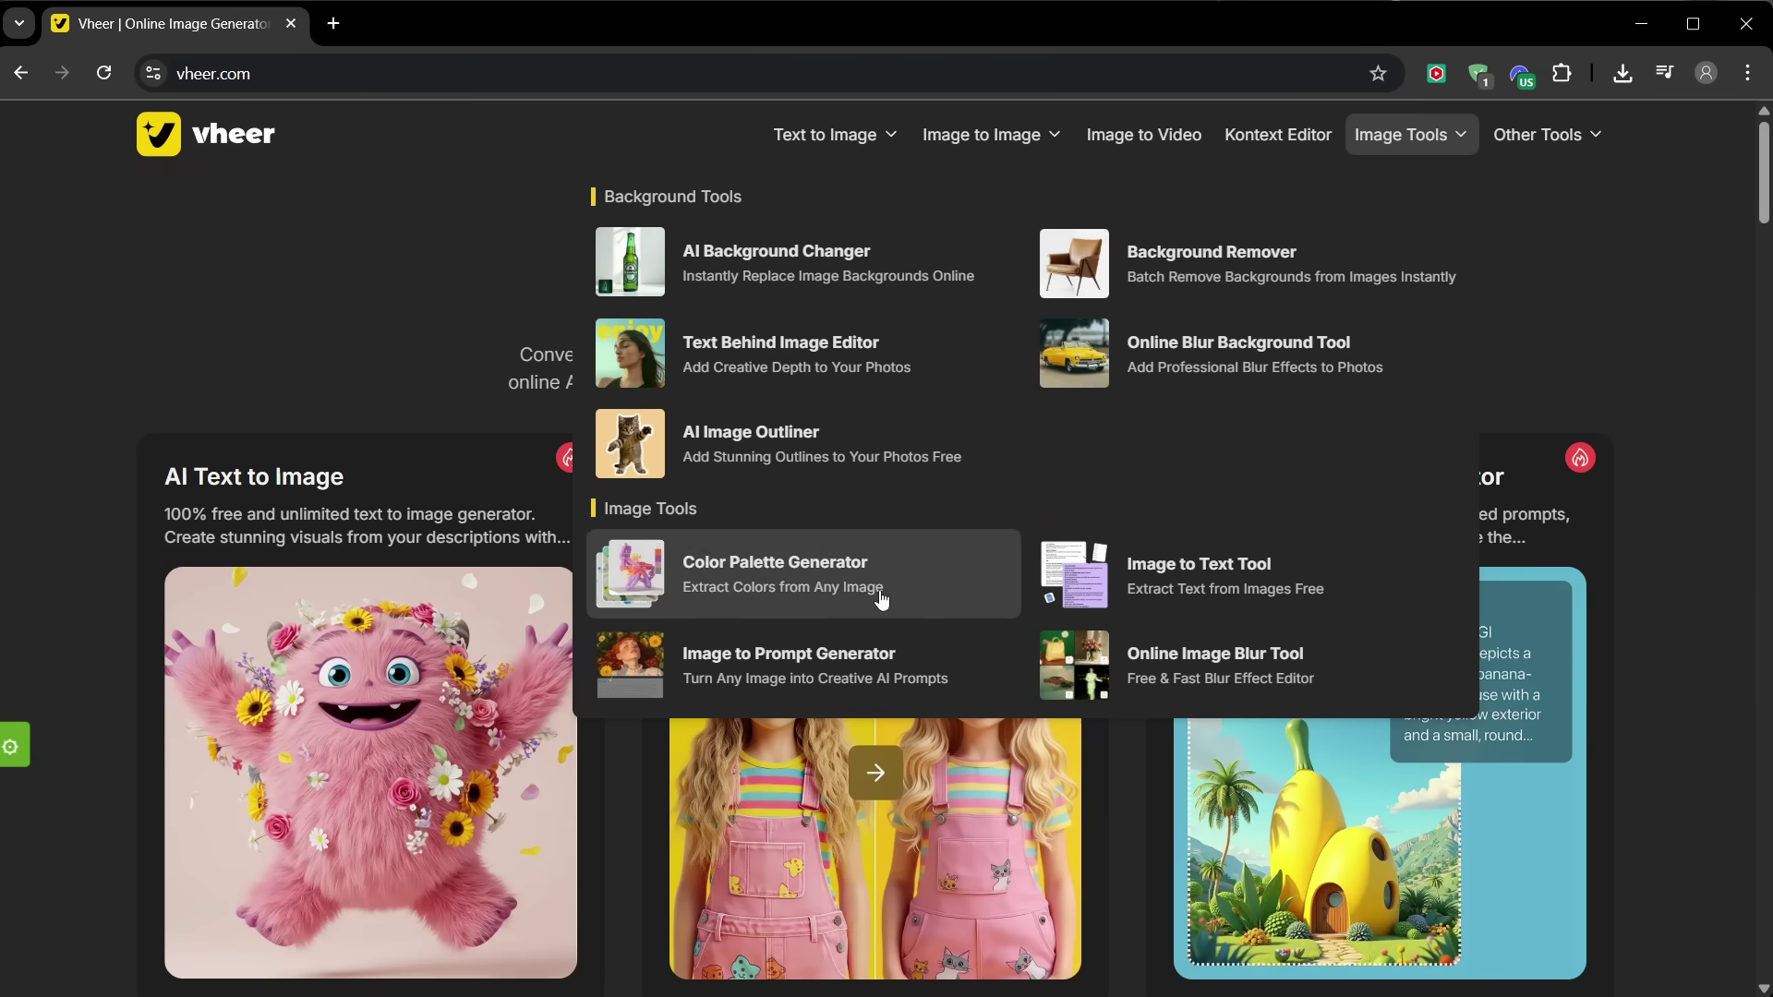
{"action": "mouse_move", "coordinate": [1526, 157]}
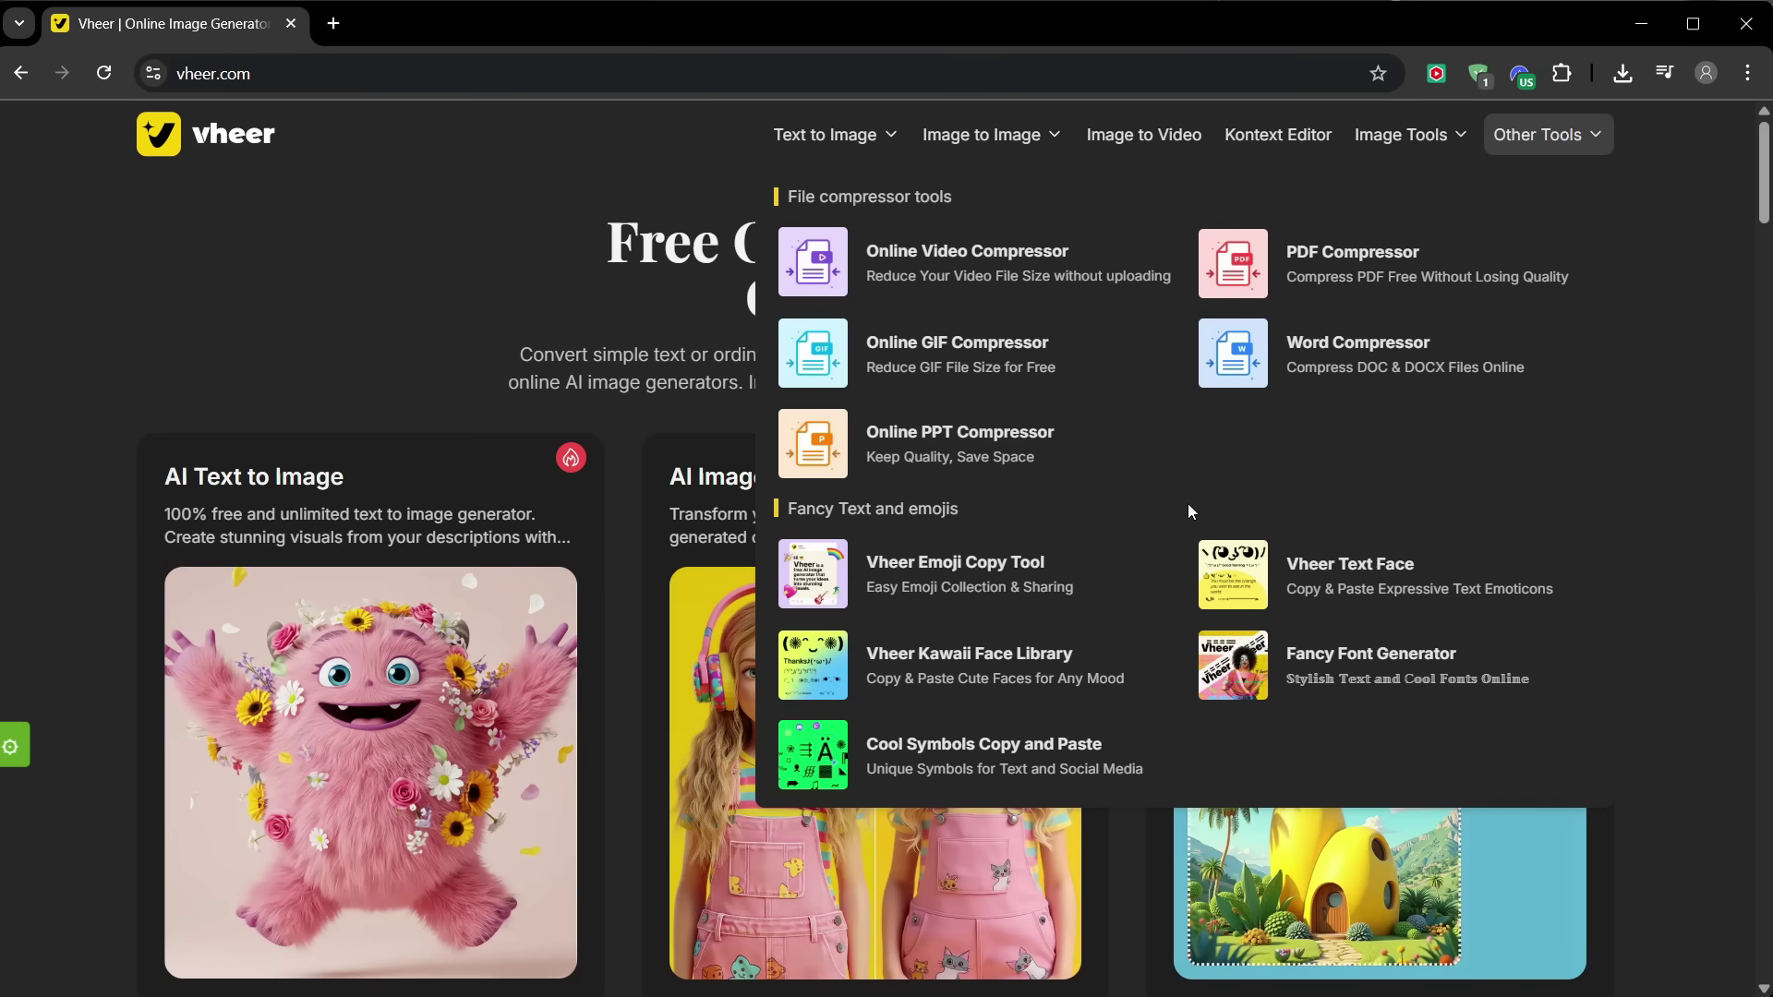
{"action": "mouse_move", "coordinate": [974, 138]}
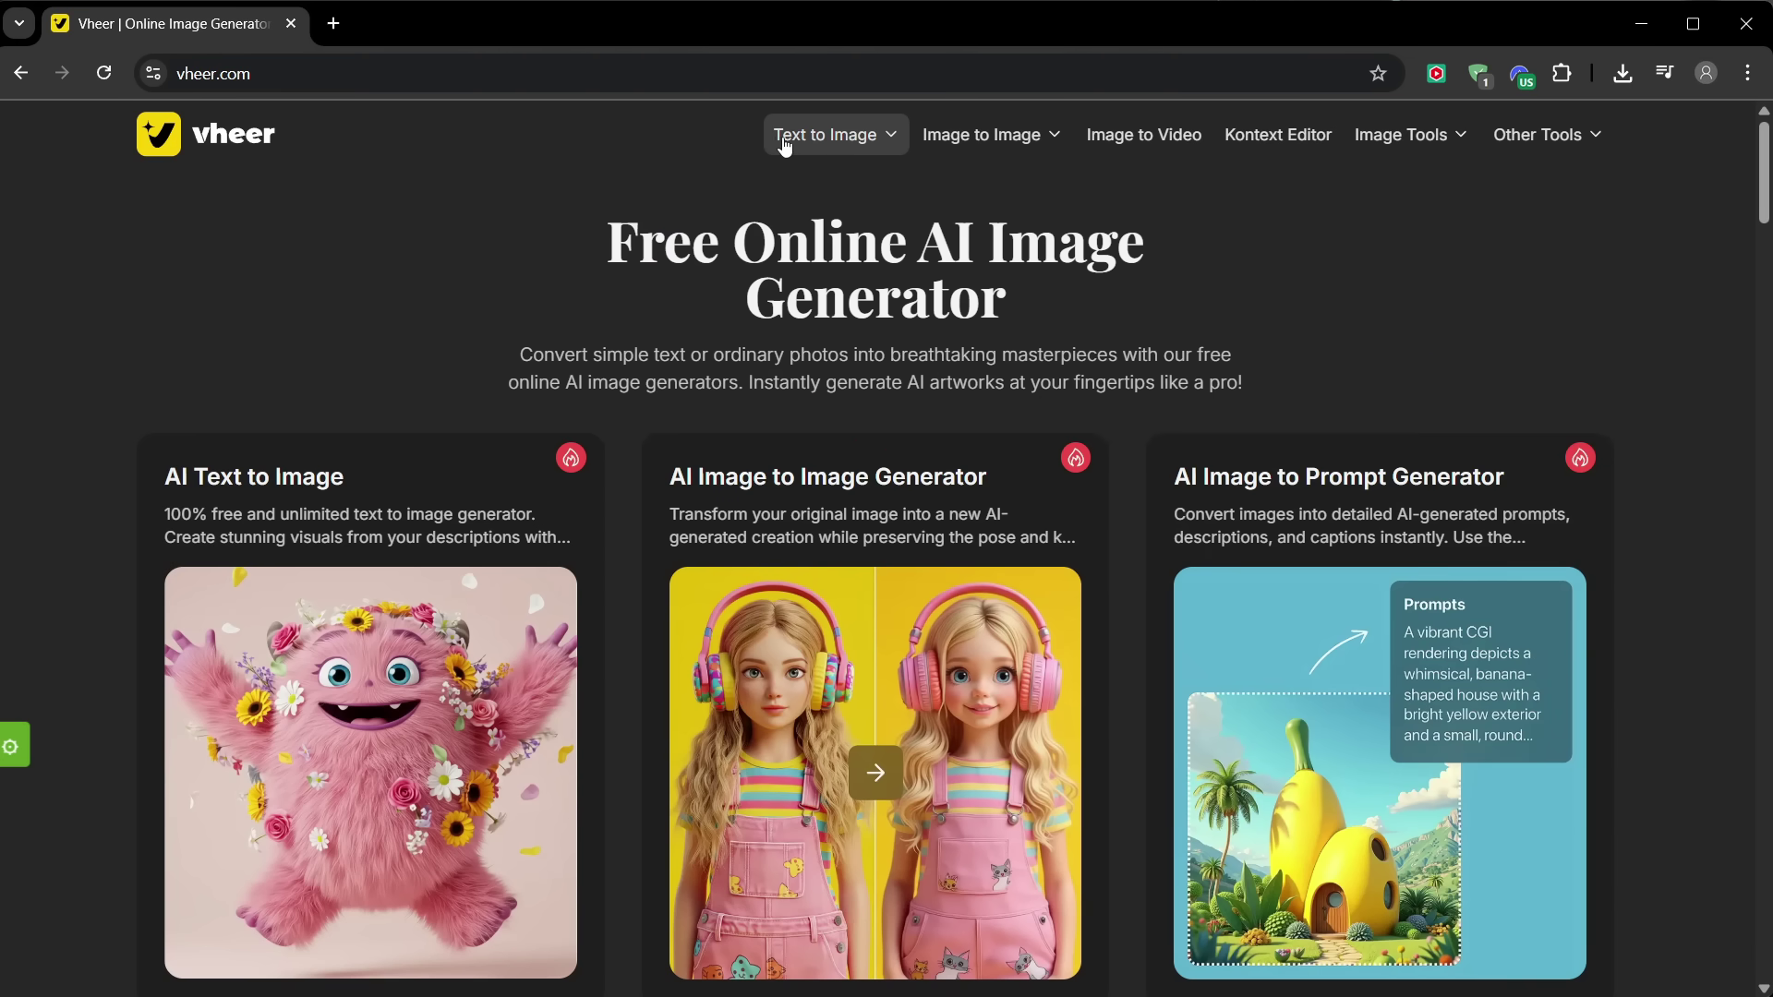
{"action": "mouse_move", "coordinate": [824, 137]}
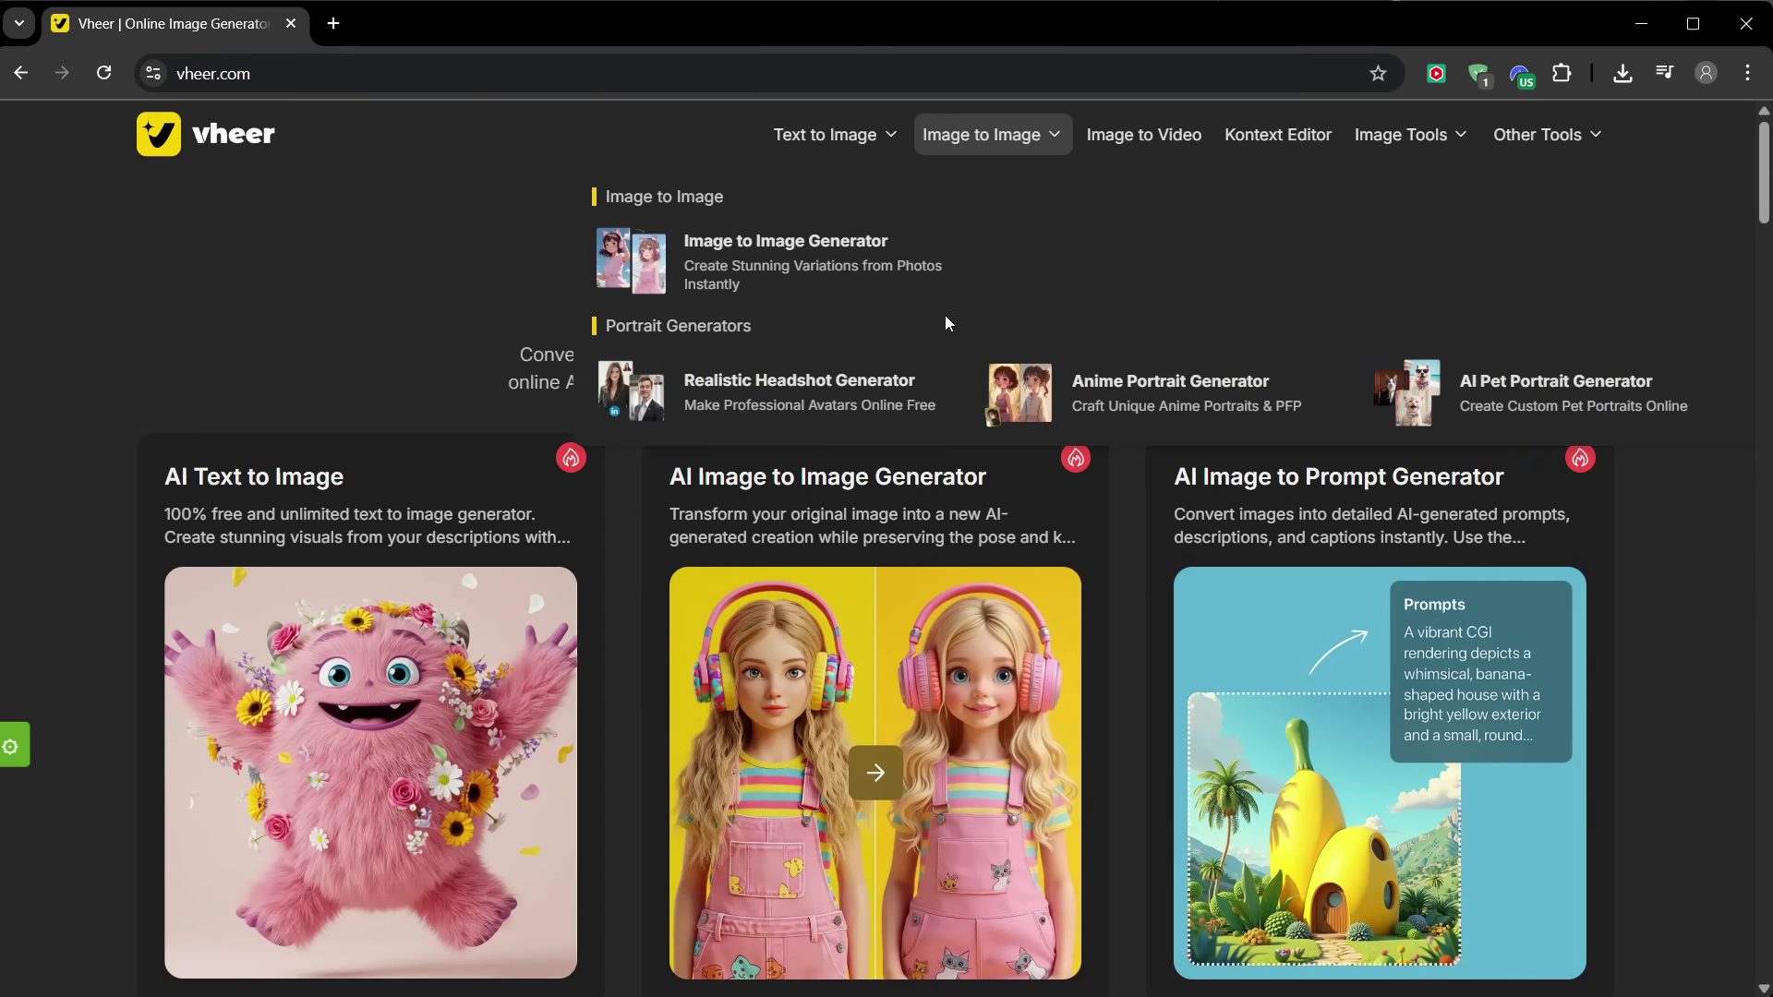
{"action": "left_click", "coordinate": [1273, 148]}
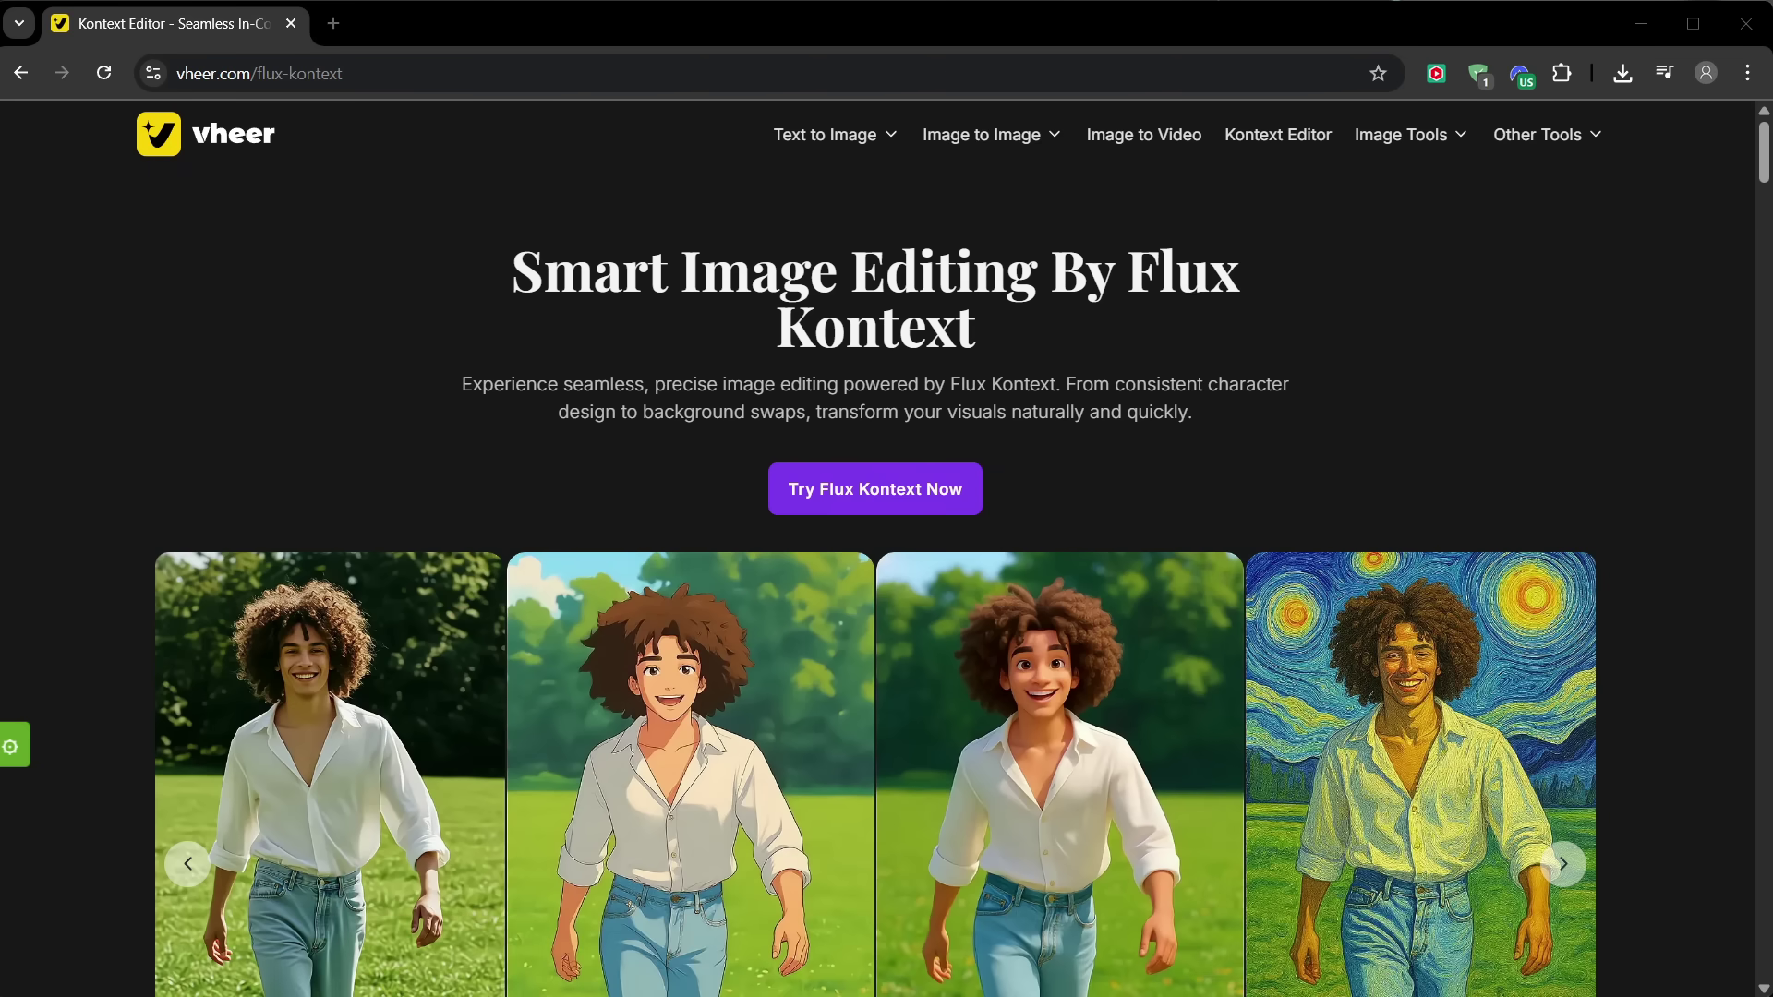
{"action": "left_click", "coordinate": [1404, 155]}
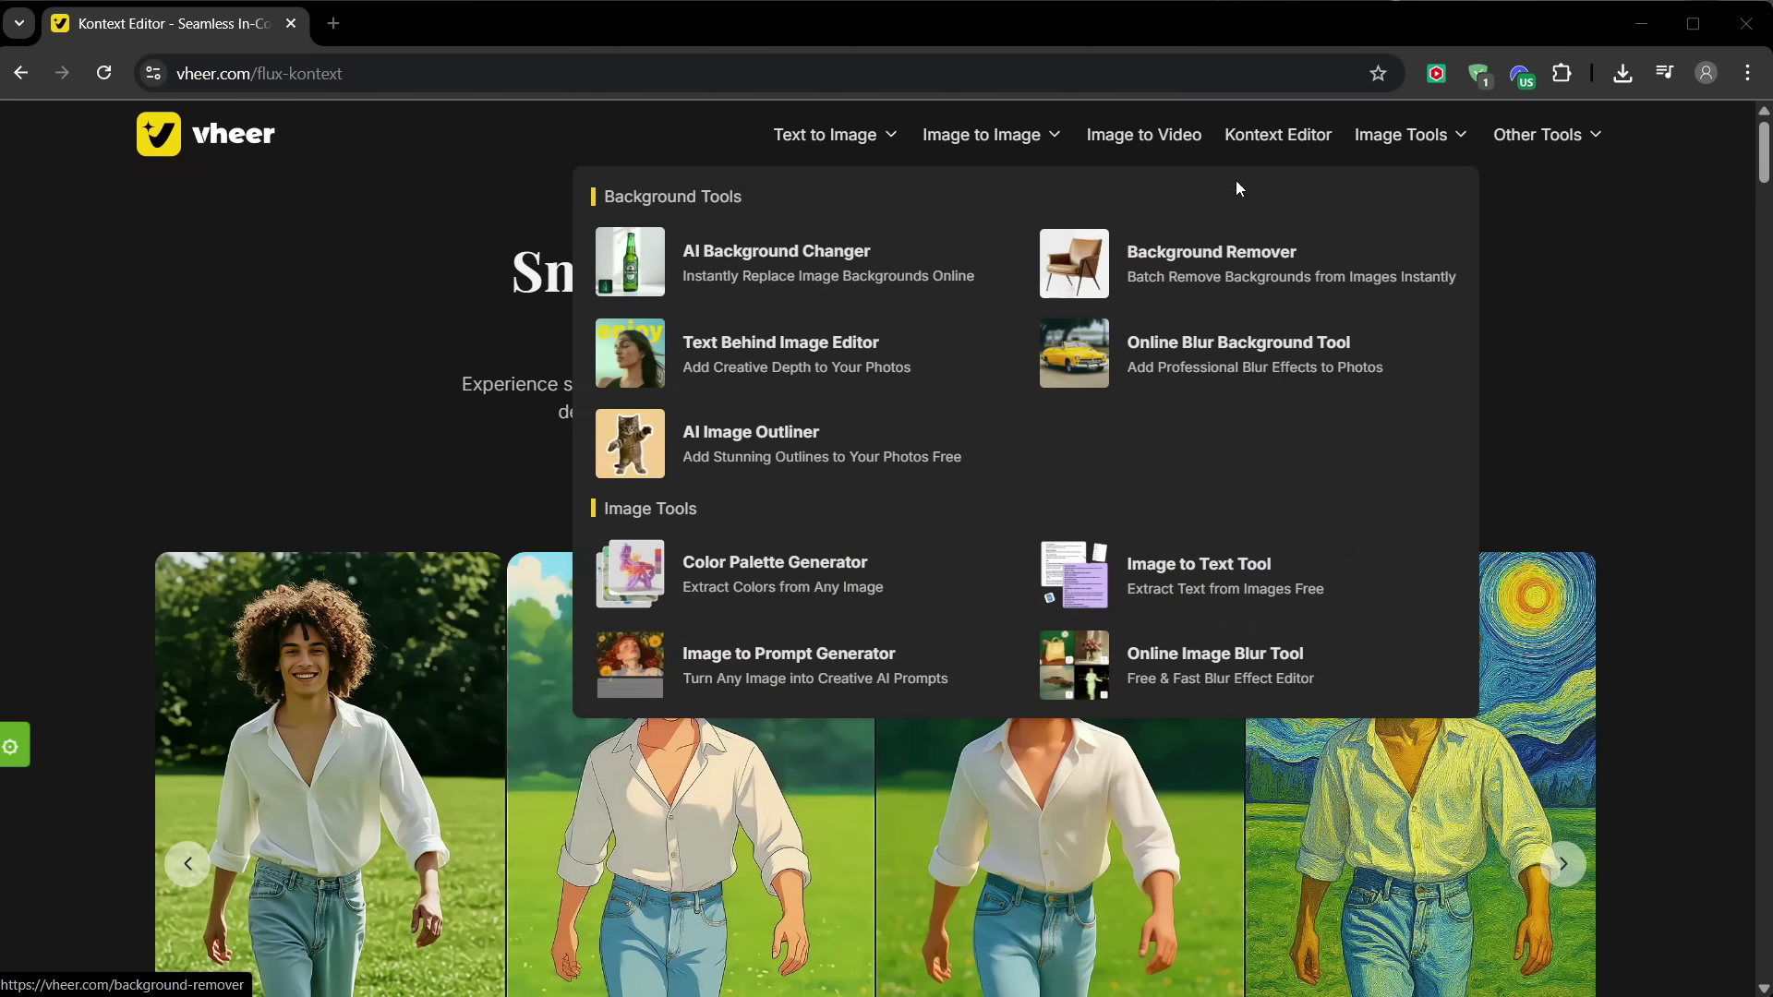
{"action": "left_click", "coordinate": [1171, 138]}
{"action": "scroll", "coordinate": [1422, 566], "scroll_direction": "down", "scroll_amount": 7}
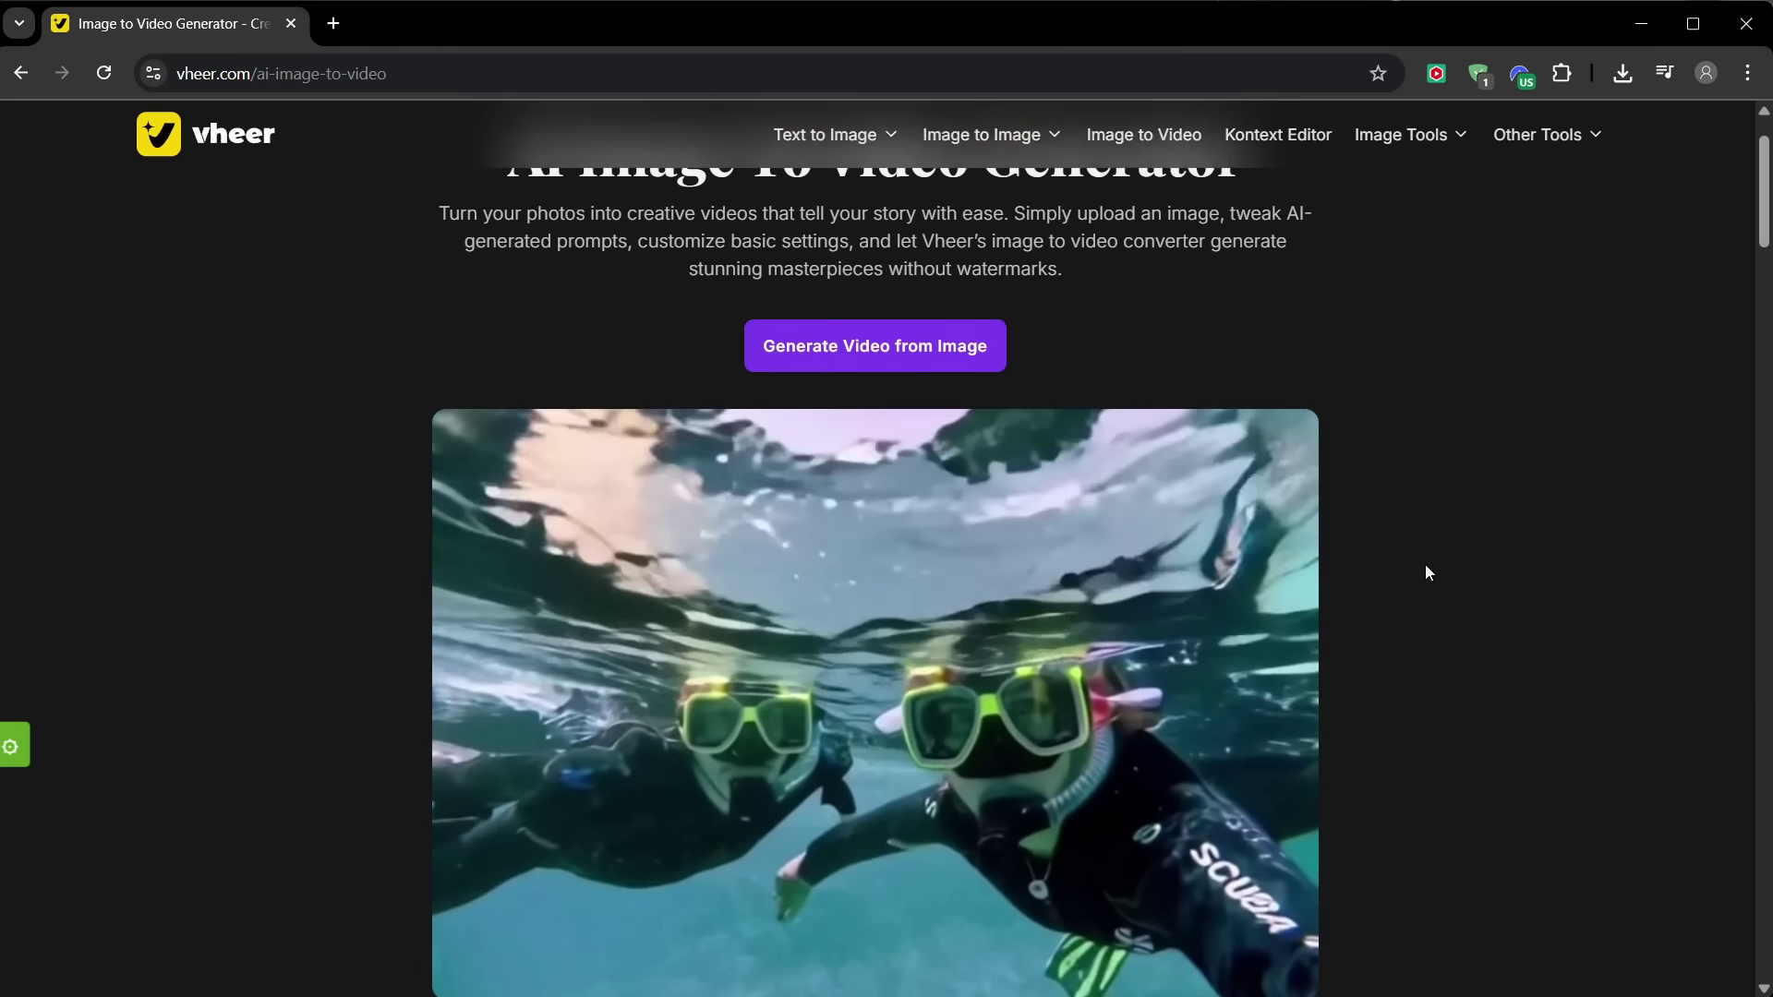
{"action": "scroll", "coordinate": [1425, 563], "scroll_direction": "up", "scroll_amount": 3}
{"action": "scroll", "coordinate": [1426, 570], "scroll_direction": "up", "scroll_amount": 4}
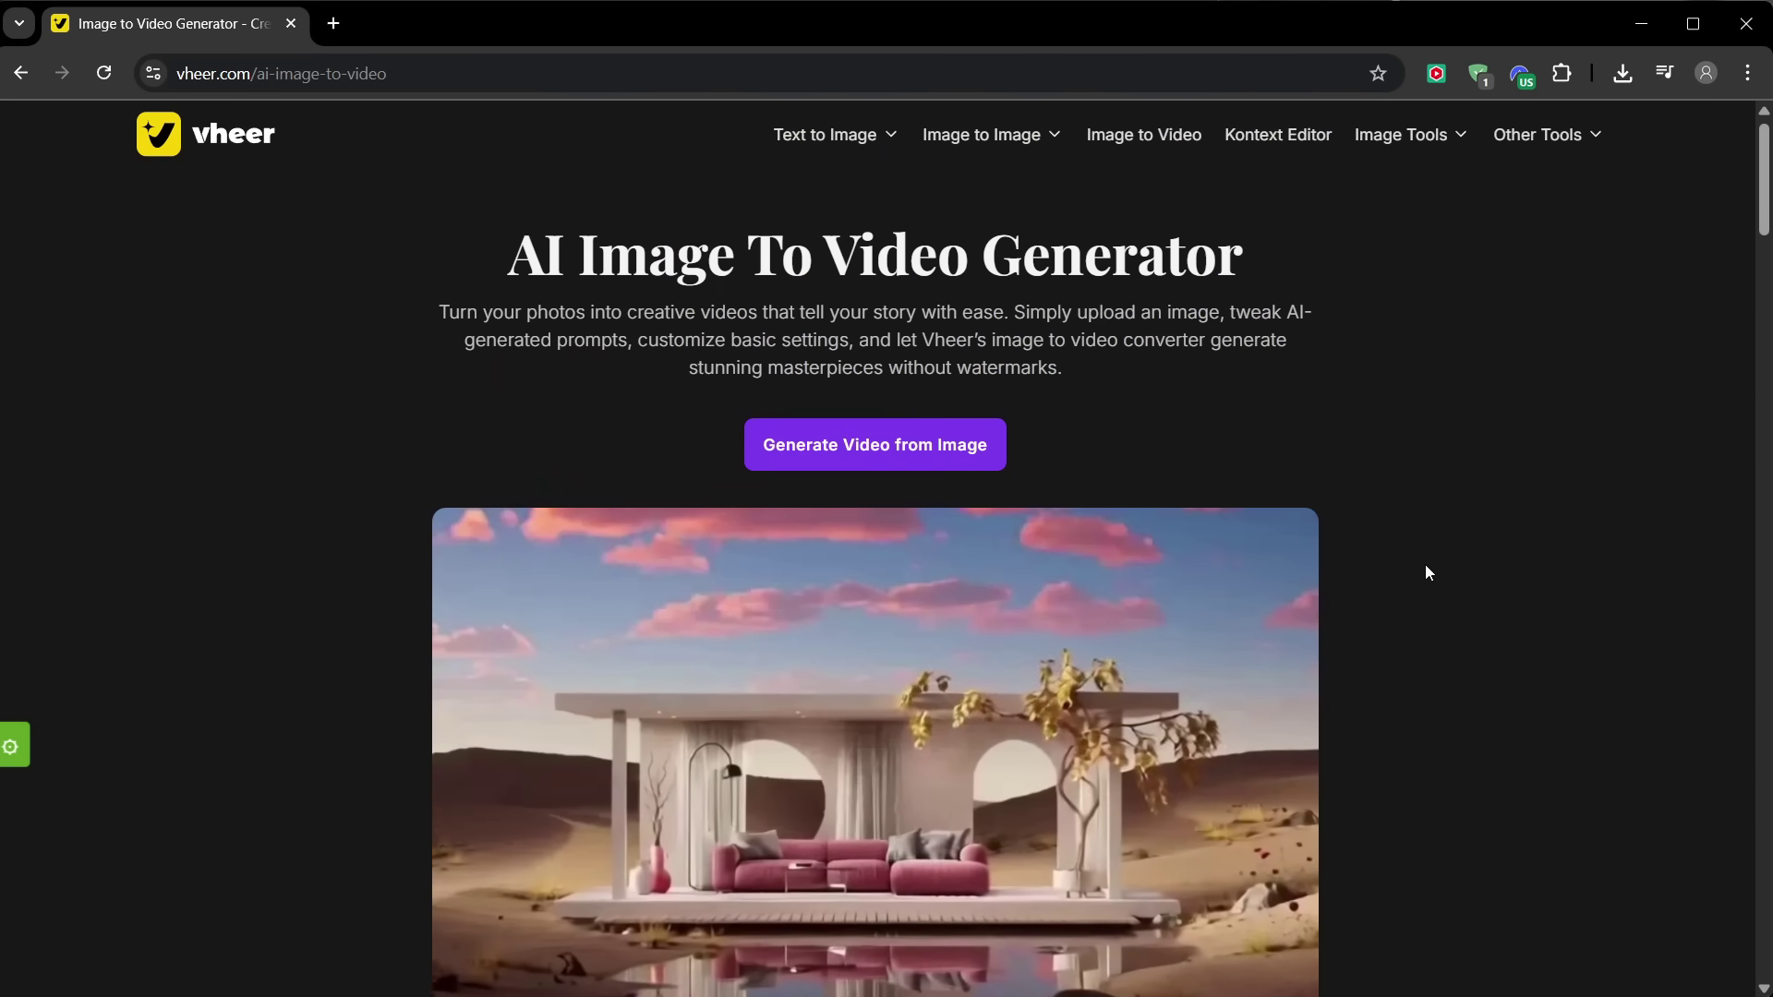
{"action": "mouse_move", "coordinate": [1385, 152]}
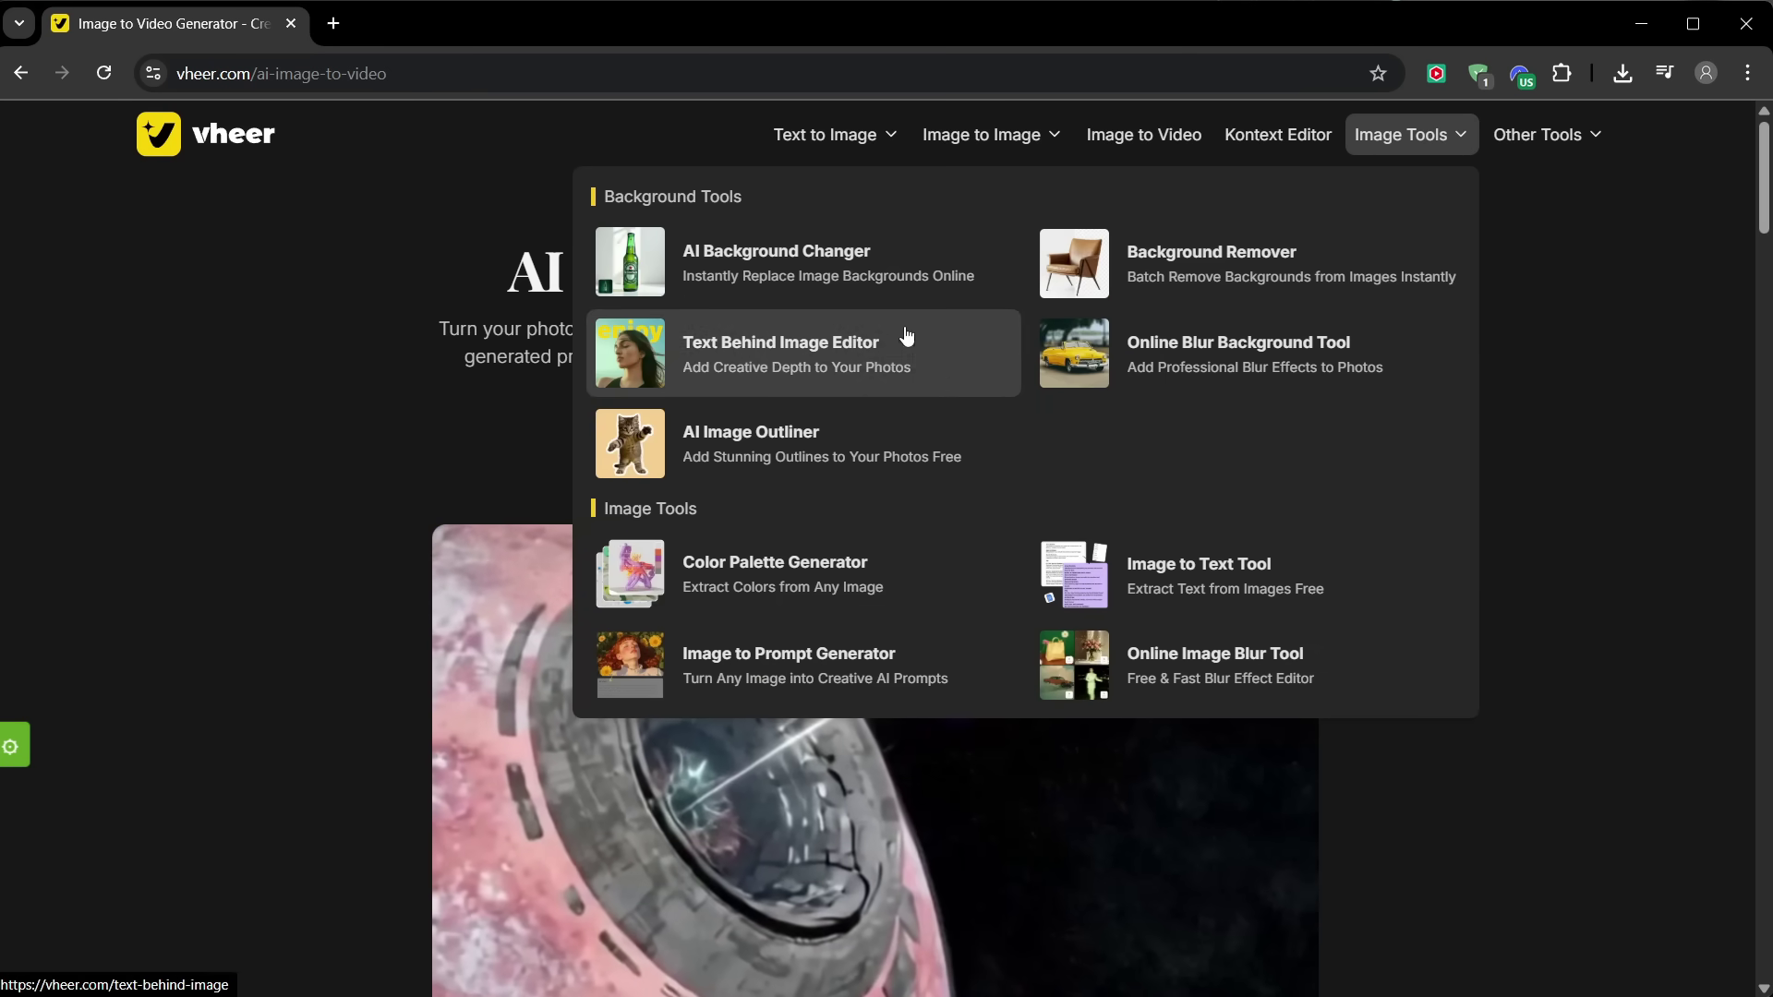